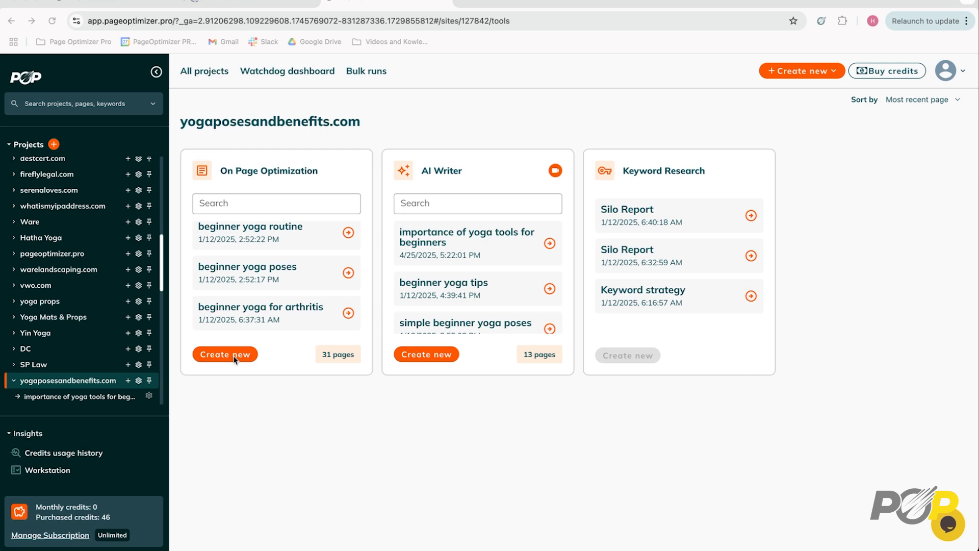
# - Create an AI Writer report in the existing yogaposesandbenefits.com project for the page "beginner yoga morning routine"
pyautogui.click(446, 357)
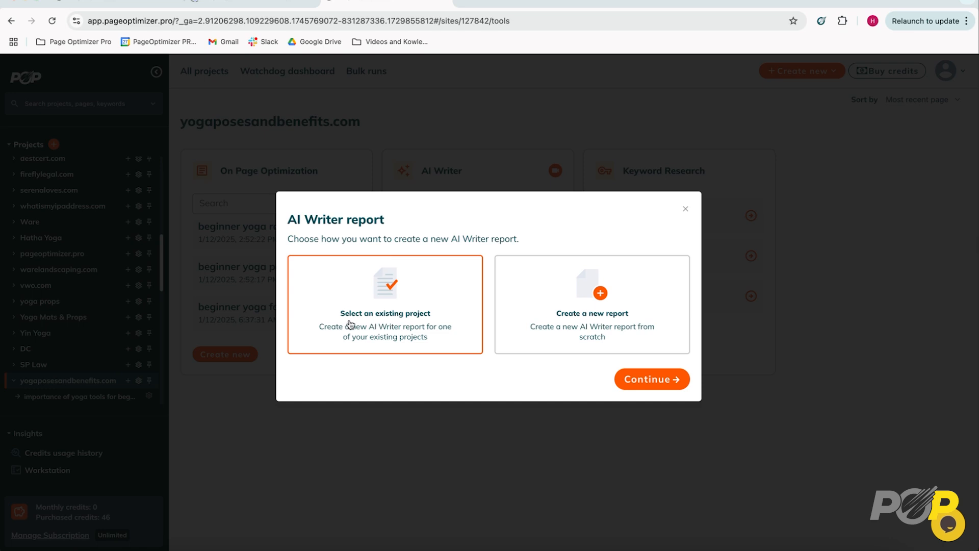
pyautogui.click(657, 379)
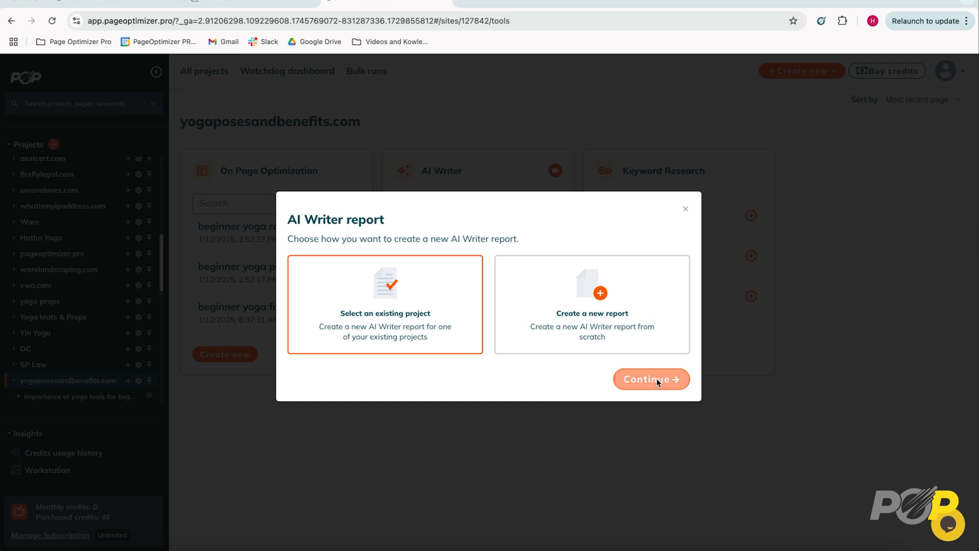
pyautogui.click(361, 351)
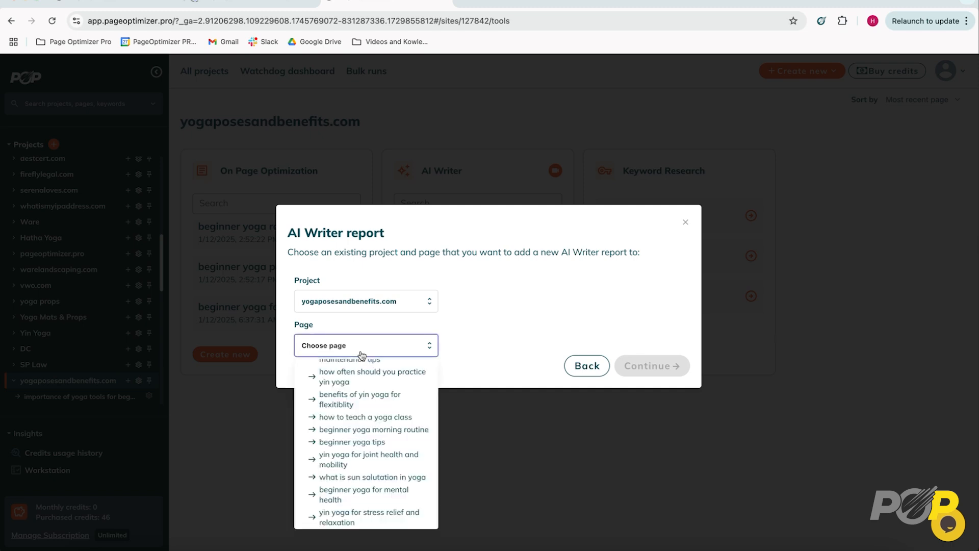
pyautogui.scroll(-1, 369, 427)
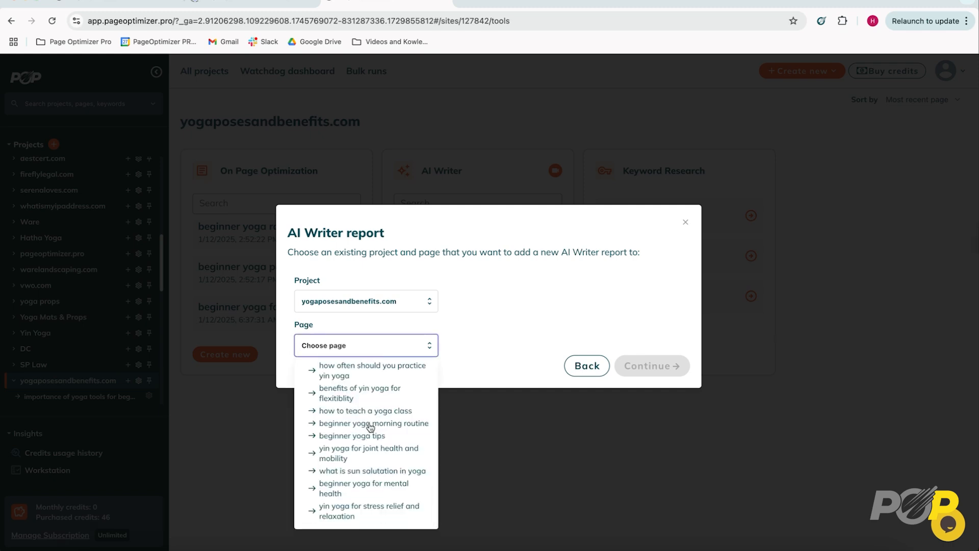
pyautogui.scroll(3, 371, 427)
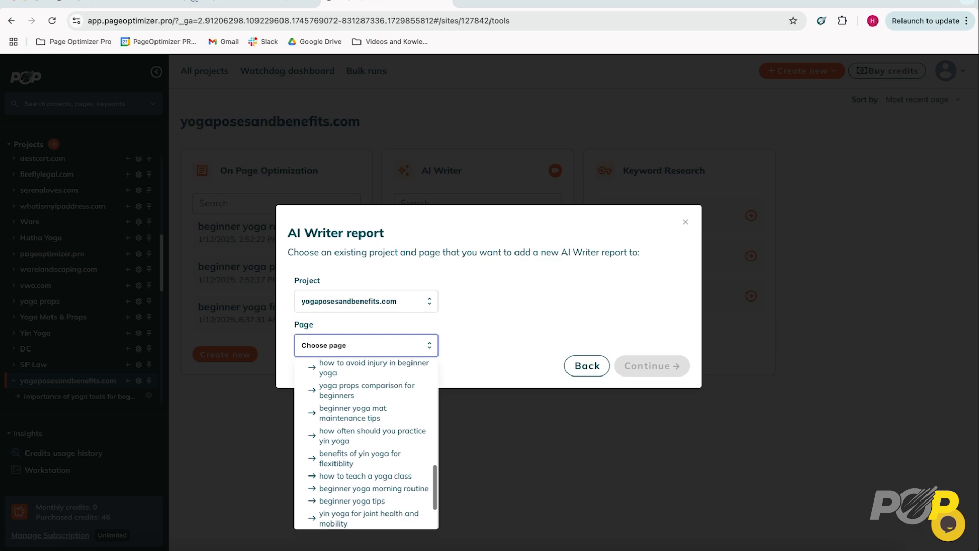
pyautogui.click(374, 488)
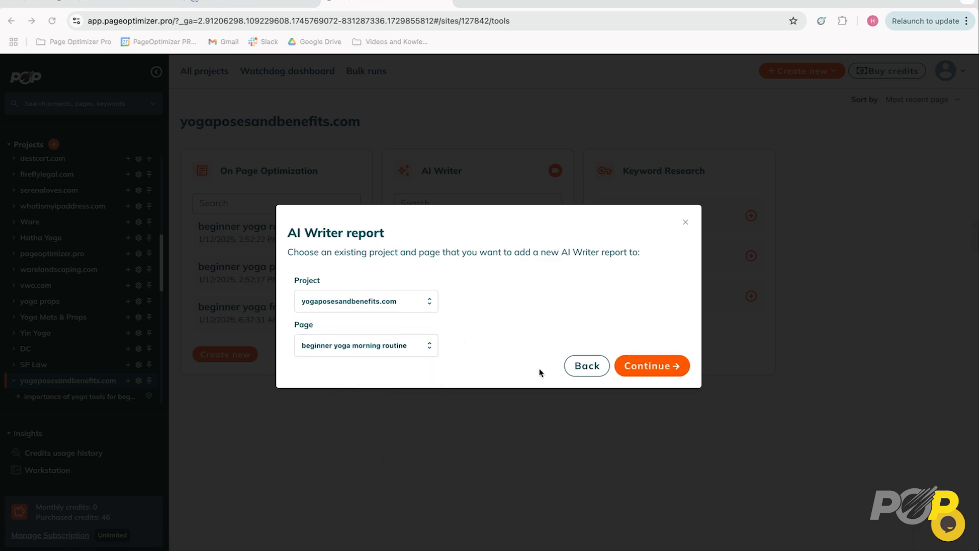
pyautogui.click(635, 365)
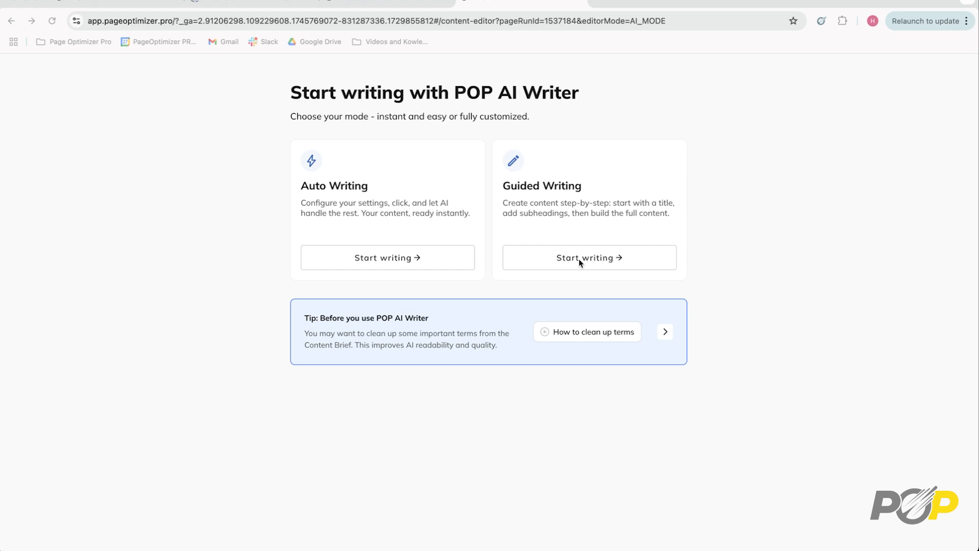
# - Preview the video on cleaning up terms, close it and start writing in Guided Writing mode
pyautogui.click(591, 333)
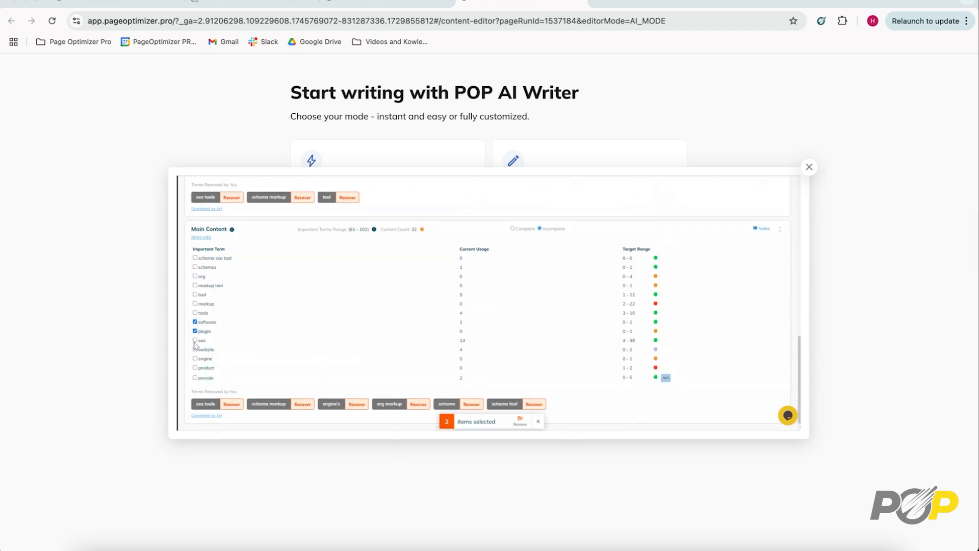
pyautogui.click(809, 168)
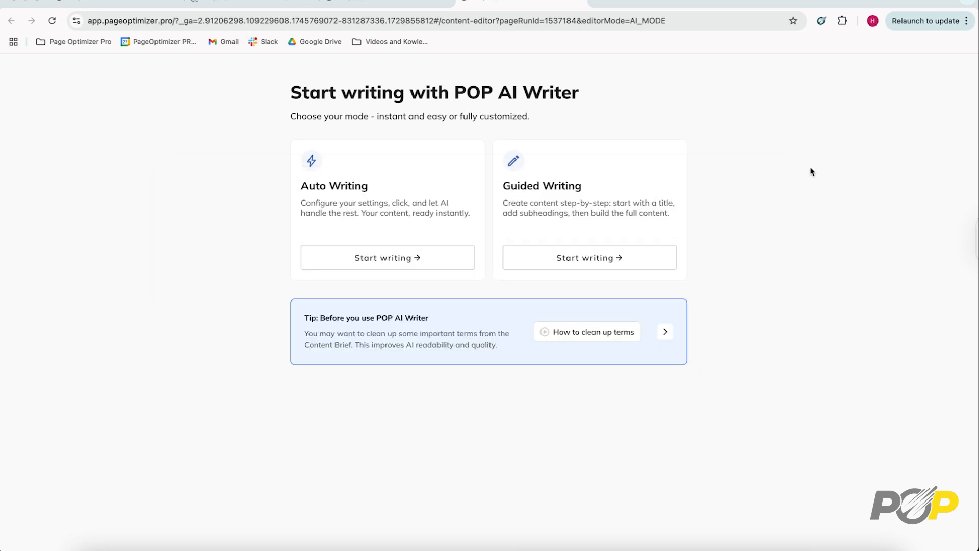
pyautogui.click(595, 261)
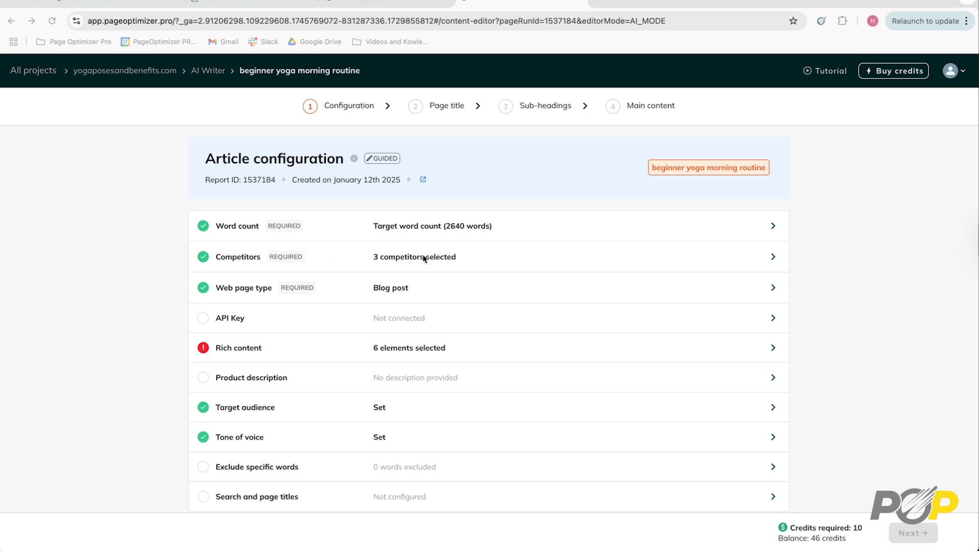
# - Examine the word count options and the API key settings in the article configuration
pyautogui.click(541, 232)
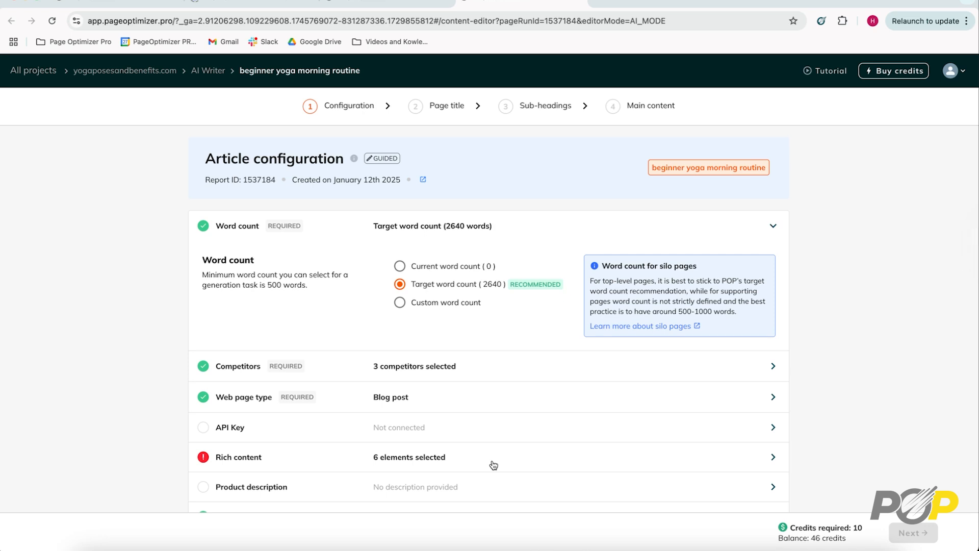
pyautogui.click(590, 433)
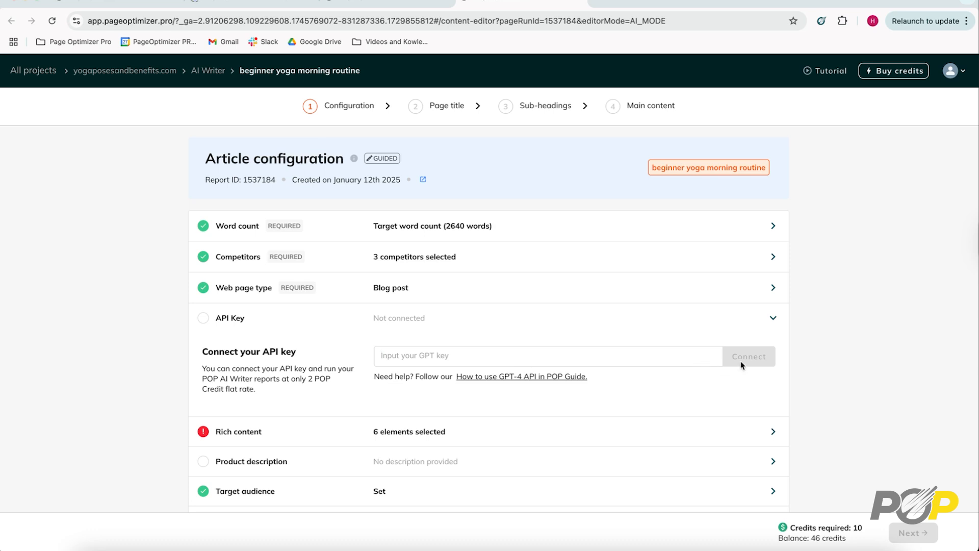
pyautogui.click(610, 230)
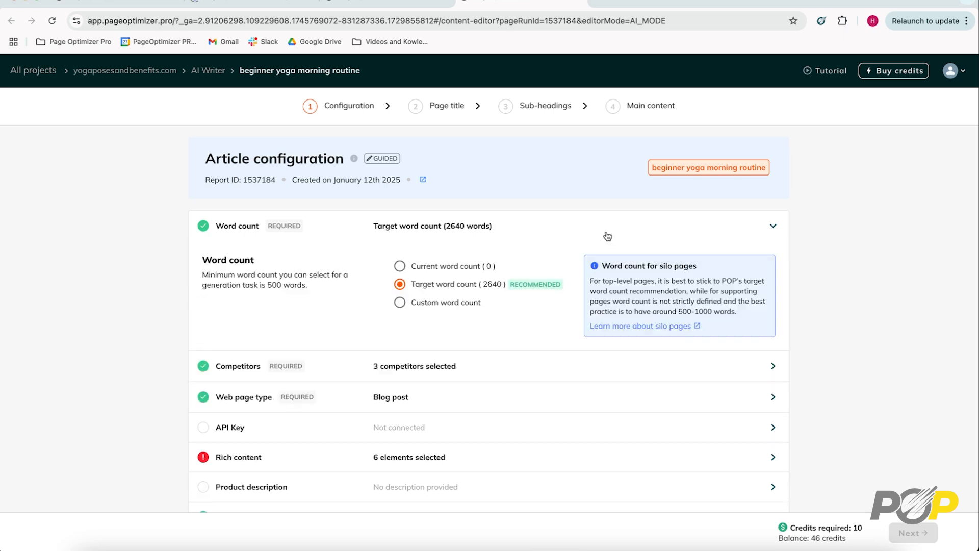
# - Review the competitor list and deselect the New York Times and DoYou pages as inspiration for the AI
pyautogui.click(496, 367)
pyautogui.scroll(-5, 495, 364)
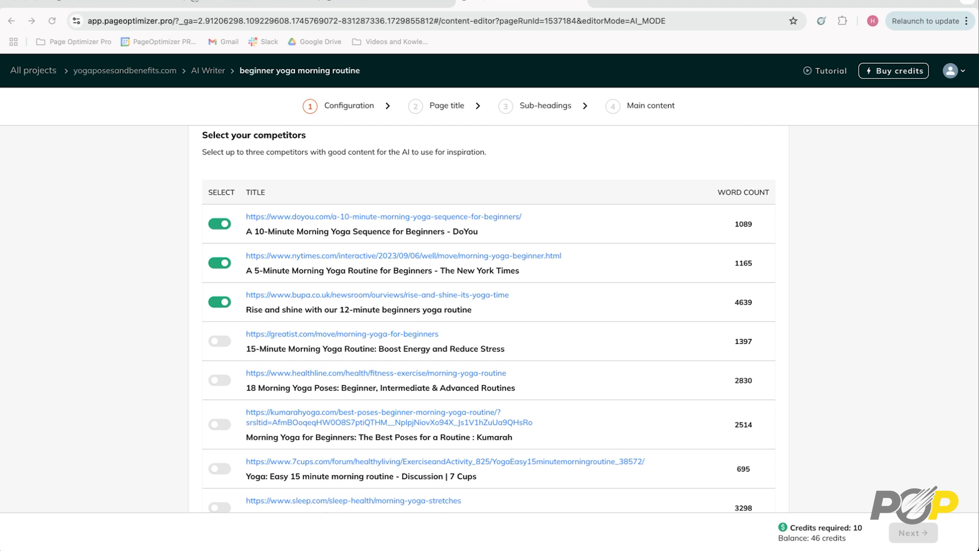
pyautogui.scroll(-3, 635, 357)
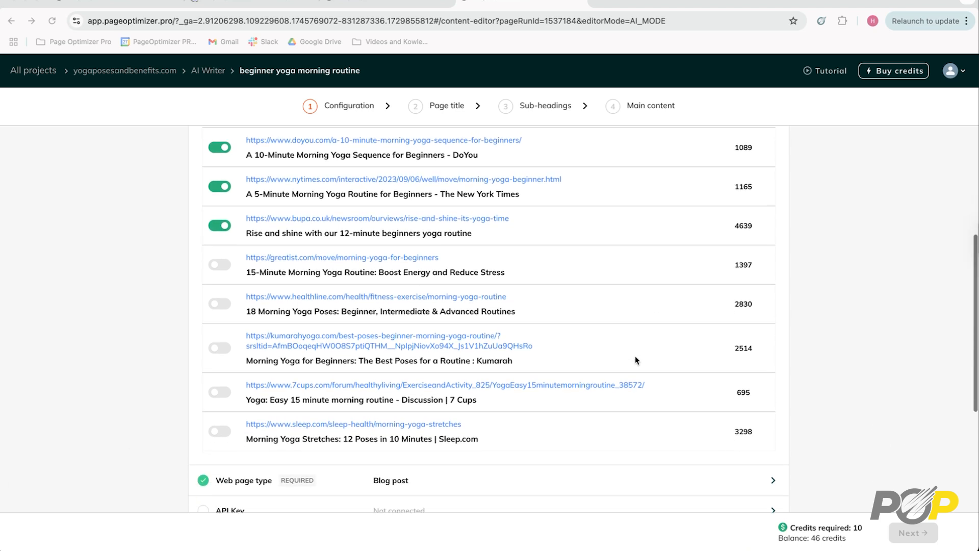
pyautogui.scroll(3, 636, 360)
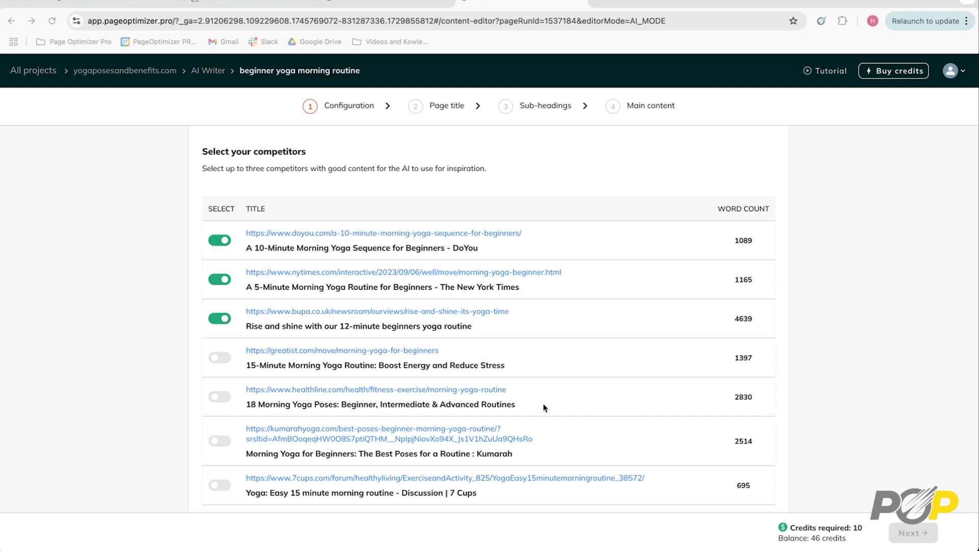
pyautogui.scroll(-1, 216, 274)
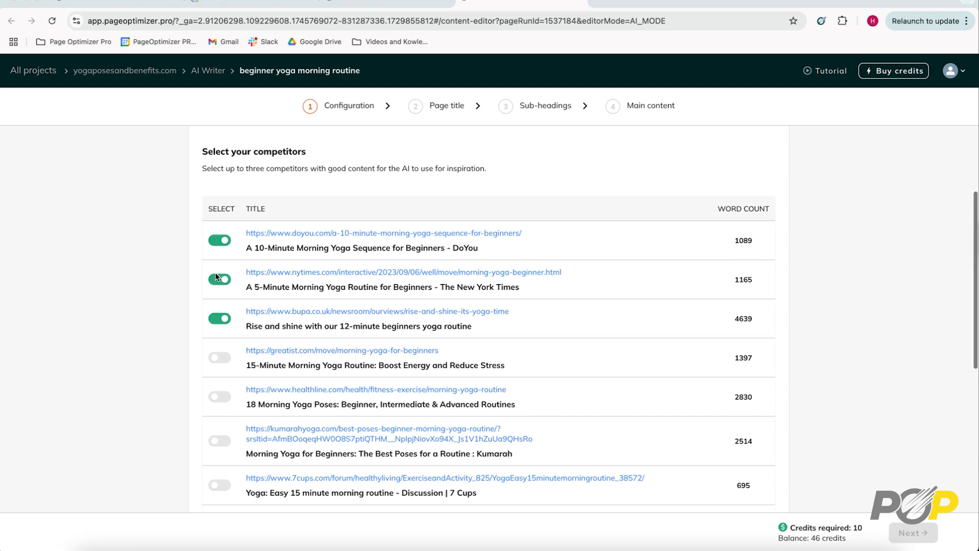
pyautogui.scroll(1, 215, 276)
pyautogui.click(215, 278)
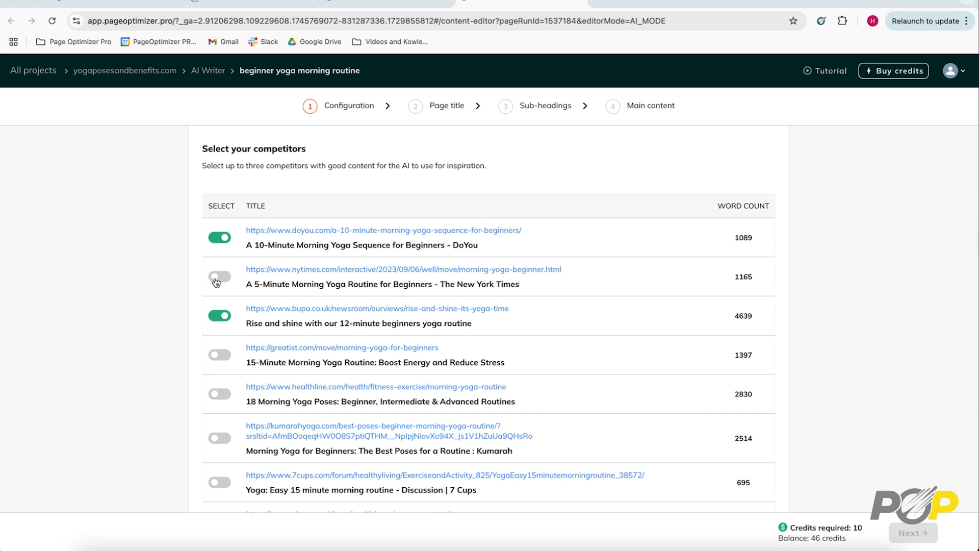
pyautogui.scroll(1, 215, 244)
pyautogui.click(214, 241)
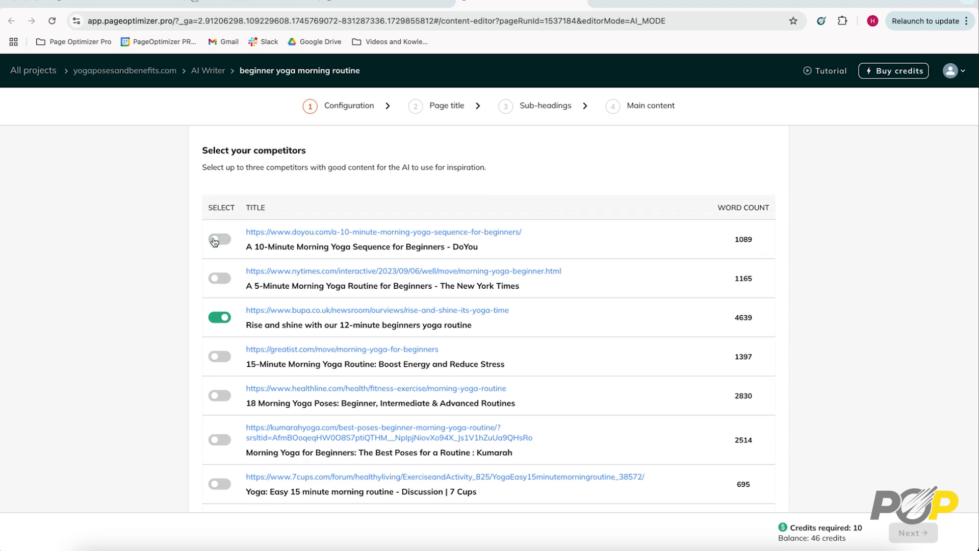
# - Select the Greatist 15-Minute Morning Yoga Routine and Healthline 18 Morning Yoga Poses pages as competitors
pyautogui.click(225, 357)
pyautogui.scroll(-1, 226, 398)
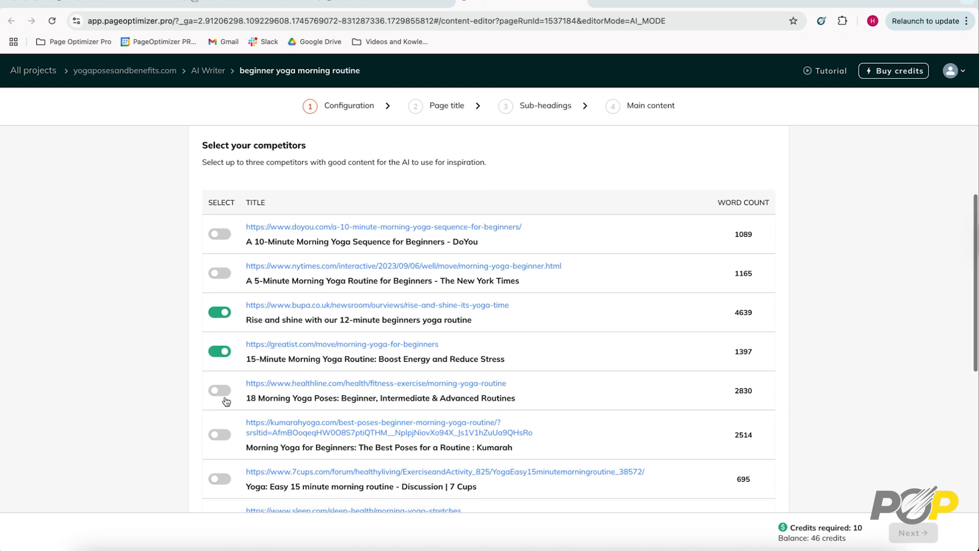
pyautogui.scroll(-1, 227, 401)
pyautogui.click(225, 396)
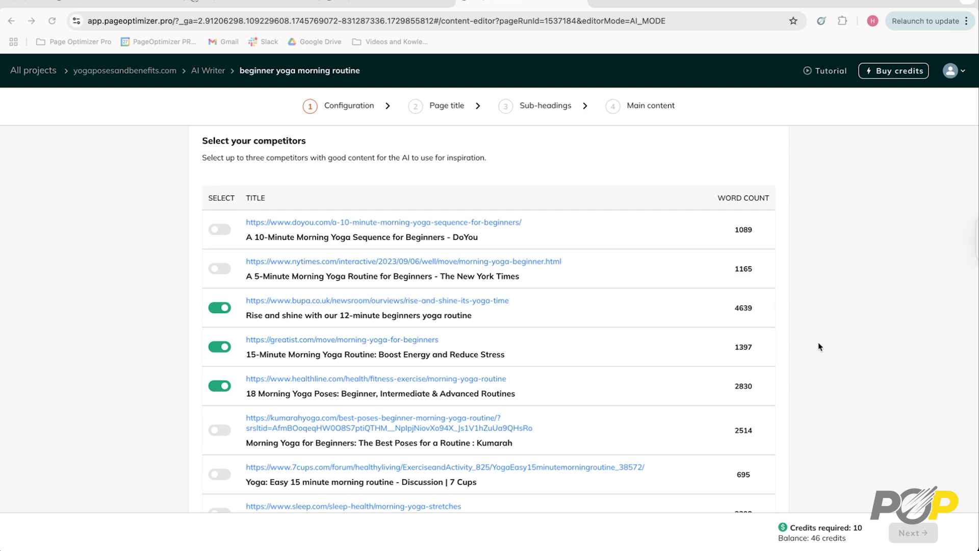
# - Try Product page as the web page type, and finally set the type to Article
pyautogui.scroll(-3, 820, 347)
pyautogui.scroll(-4, 819, 347)
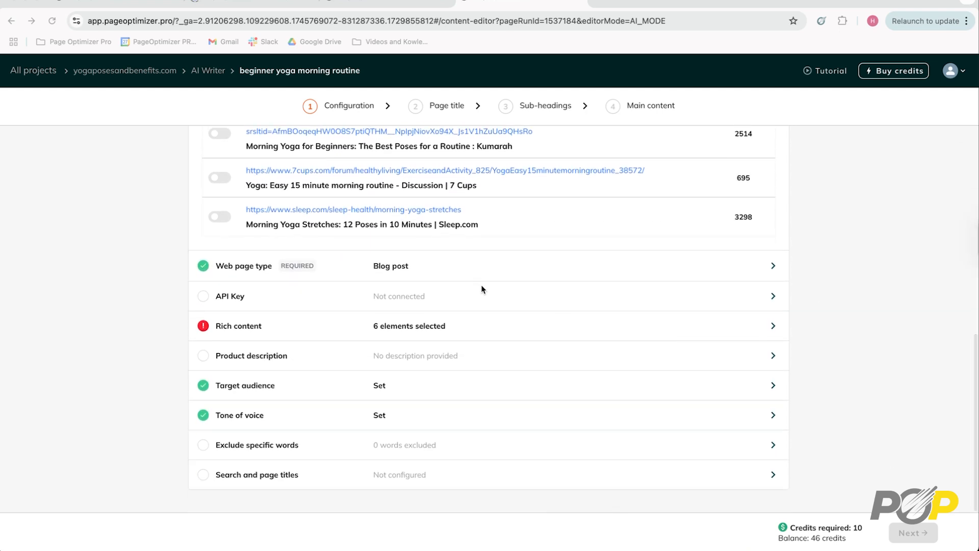
pyautogui.click(461, 269)
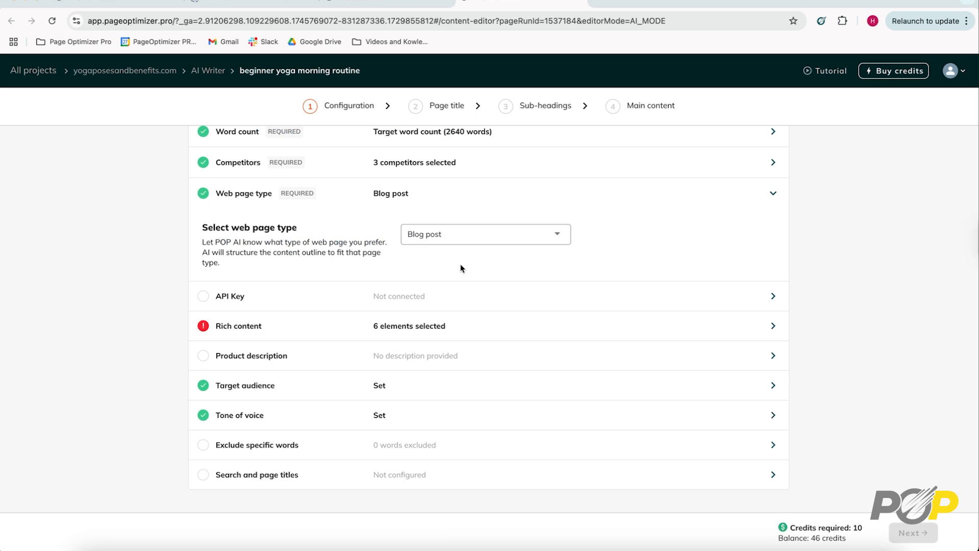
pyautogui.click(484, 235)
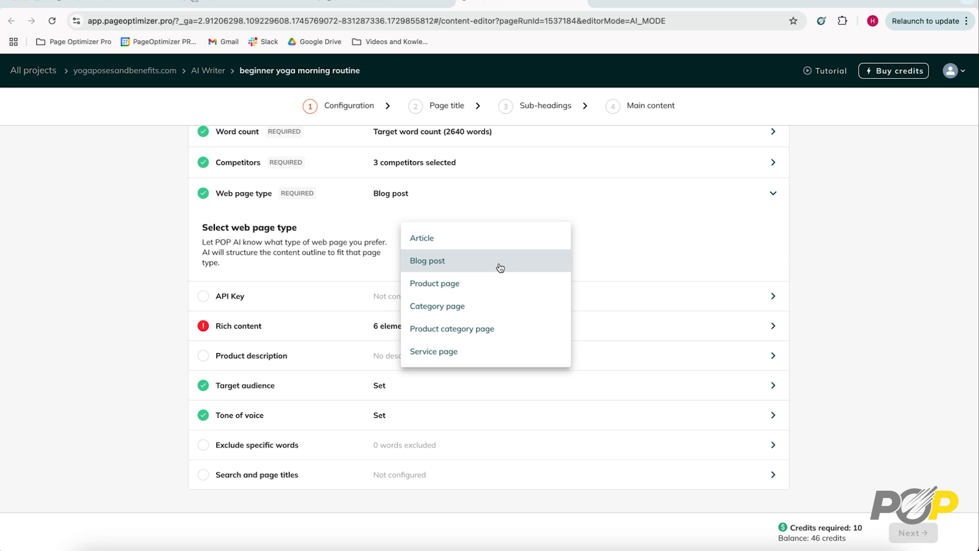
pyautogui.click(538, 286)
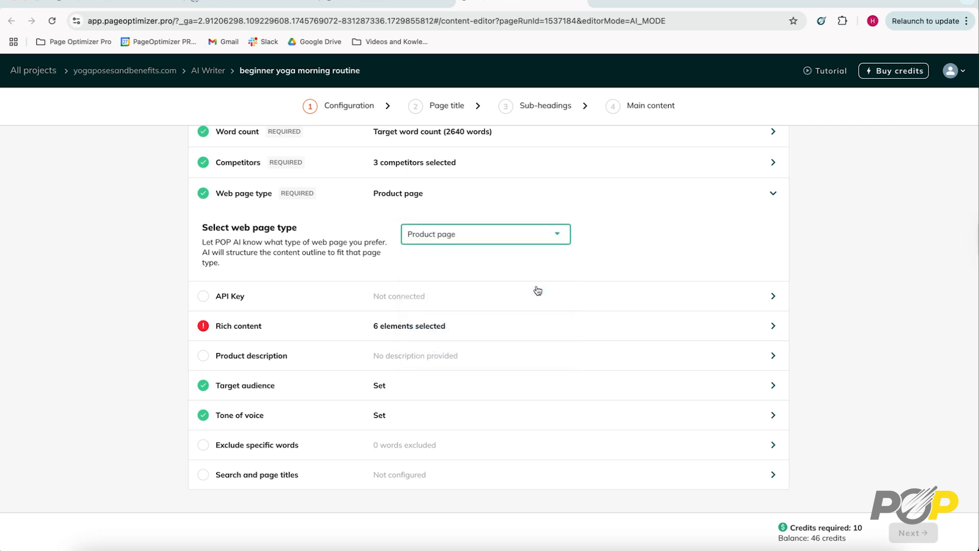
pyautogui.click(531, 236)
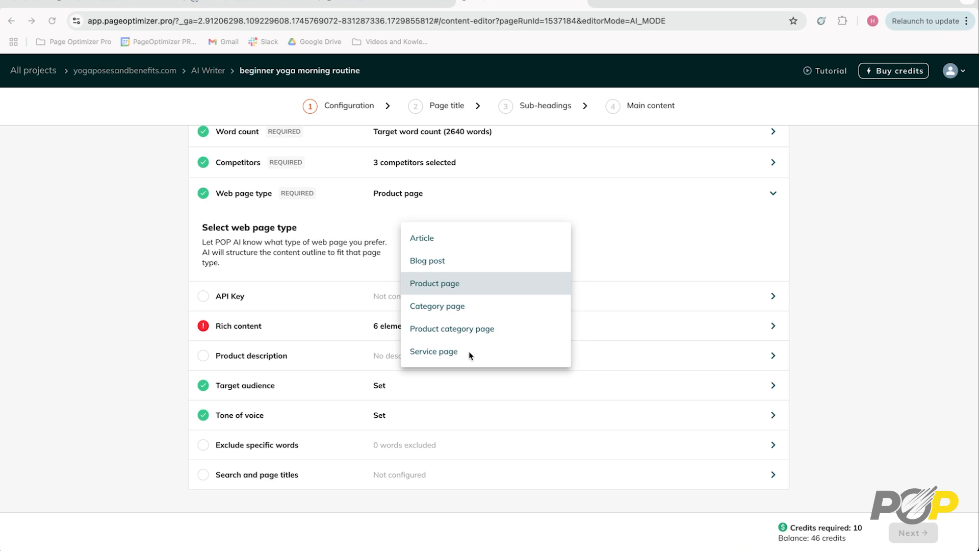
pyautogui.click(428, 239)
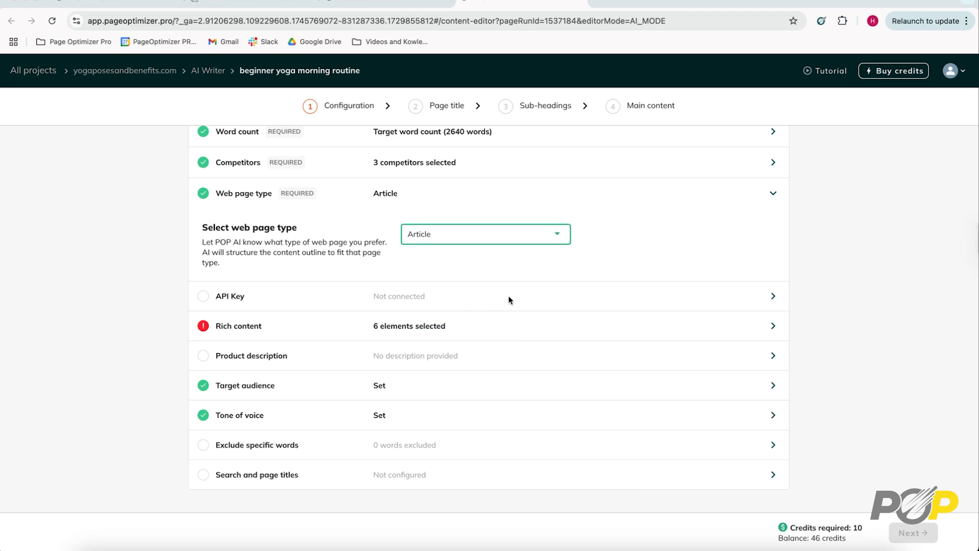
# - View the API key settings and enable the Brief Overview element in the rich content settings
pyautogui.click(580, 297)
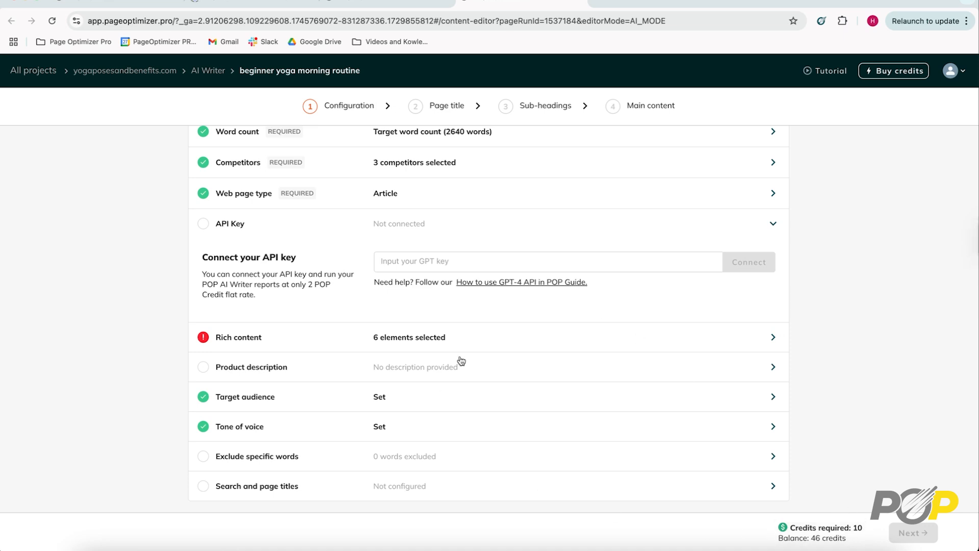
pyautogui.click(504, 340)
pyautogui.scroll(-3, 493, 305)
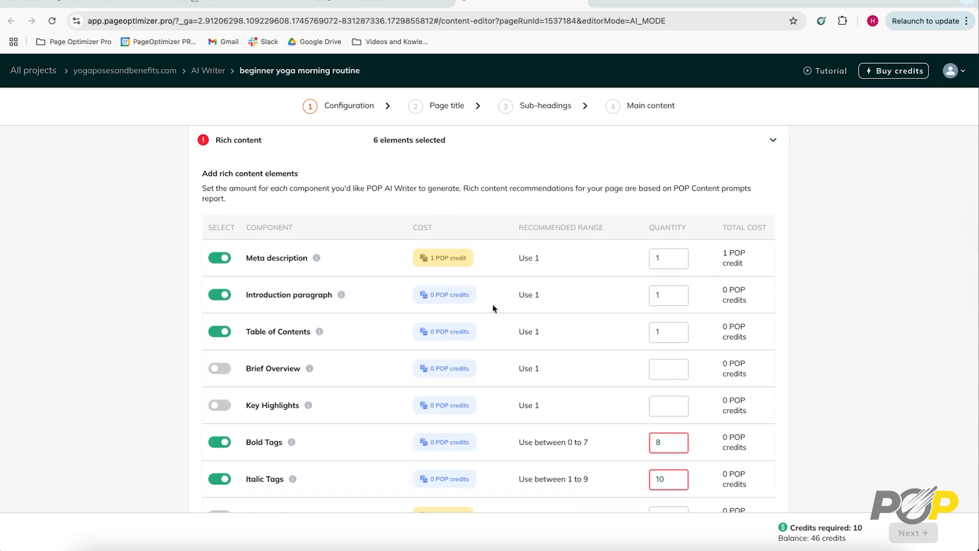
pyautogui.scroll(-2, 493, 309)
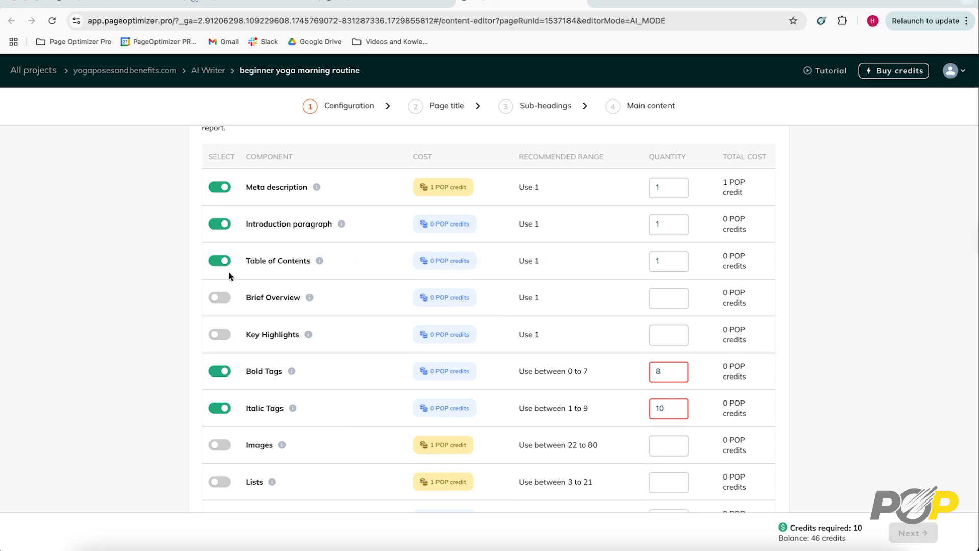
pyautogui.click(227, 299)
pyautogui.scroll(-2, 227, 299)
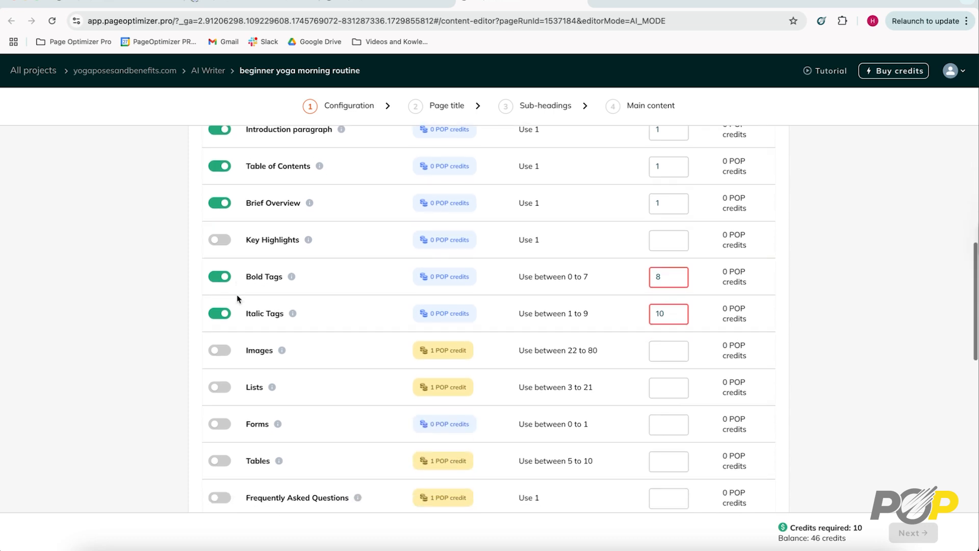
# - Enable the Lists element in the rich content and set its quantity to 10
pyautogui.click(227, 387)
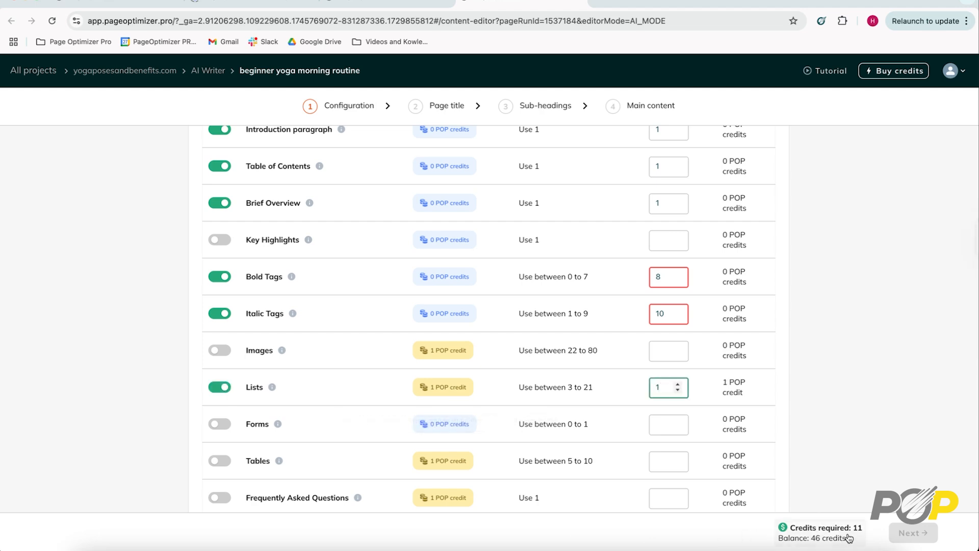
pyautogui.write('0')
pyautogui.click(867, 385)
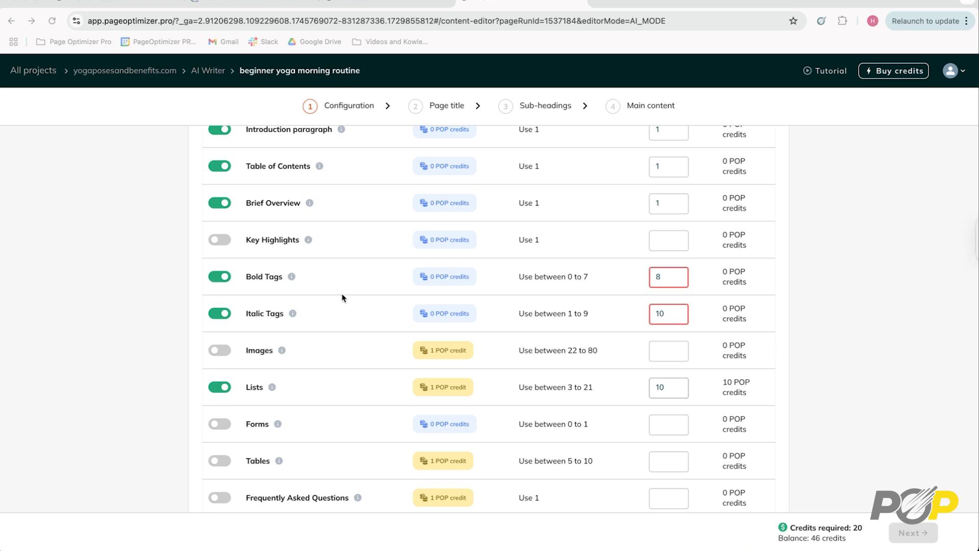
pyautogui.scroll(3, 342, 298)
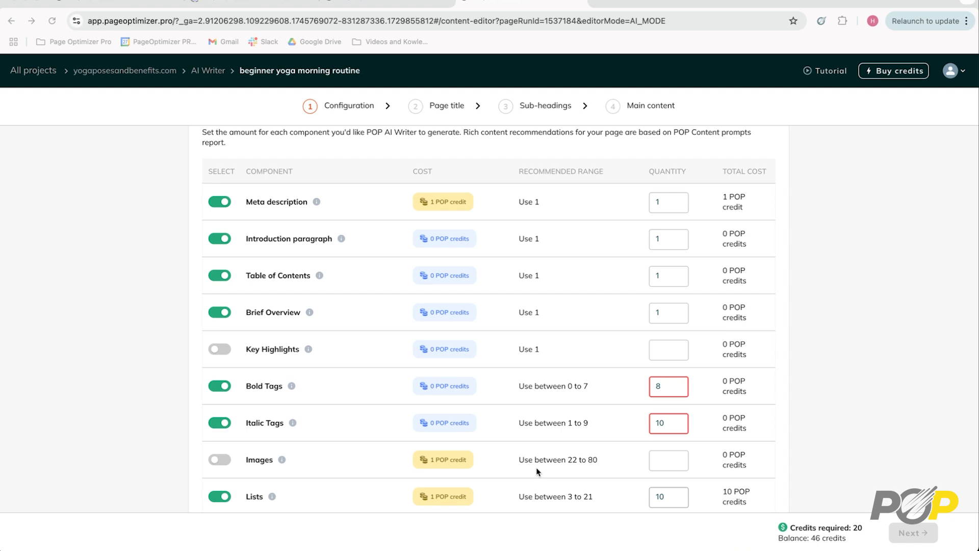
pyautogui.scroll(-3, 537, 471)
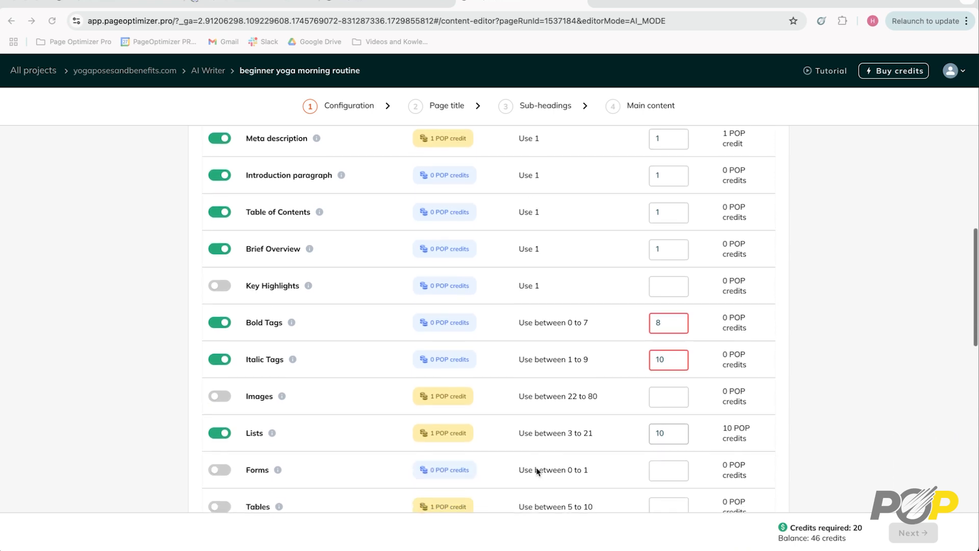
# - Enable the Images element in the rich content and set its quantity to 5
pyautogui.scroll(-2, 536, 472)
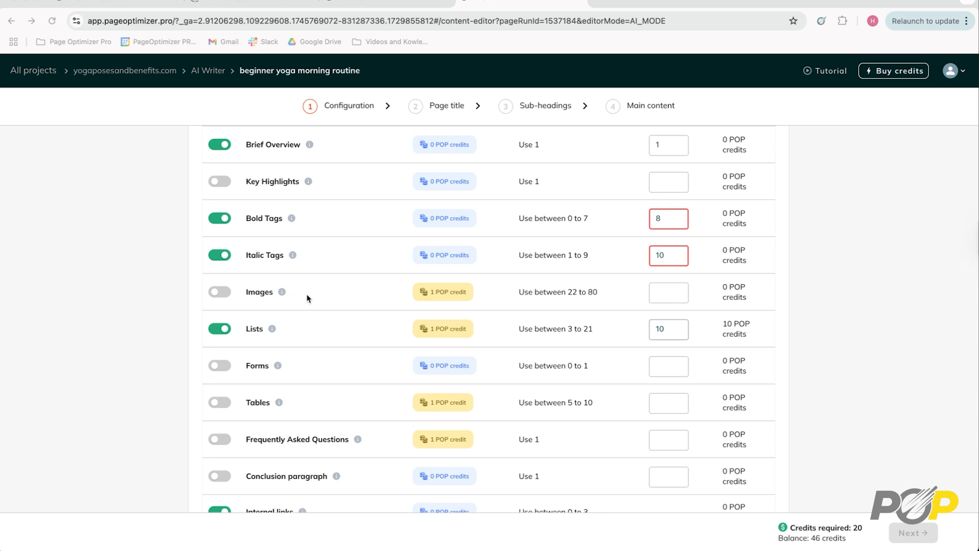
pyautogui.scroll(-1, 226, 295)
pyautogui.click(220, 290)
pyautogui.scroll(-1, 226, 295)
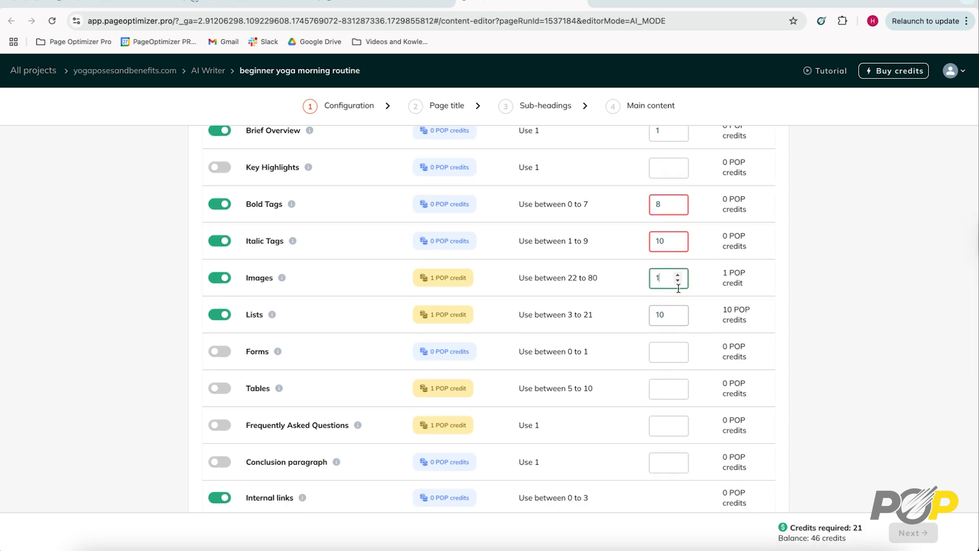
pyautogui.moveTo(662, 280); pyautogui.dragTo(650, 284)
pyautogui.write('5')
# - Review the settings for internal links, product description, target audience, tone of voice, excluded words, and search and page titles
pyautogui.scroll(-2, 645, 339)
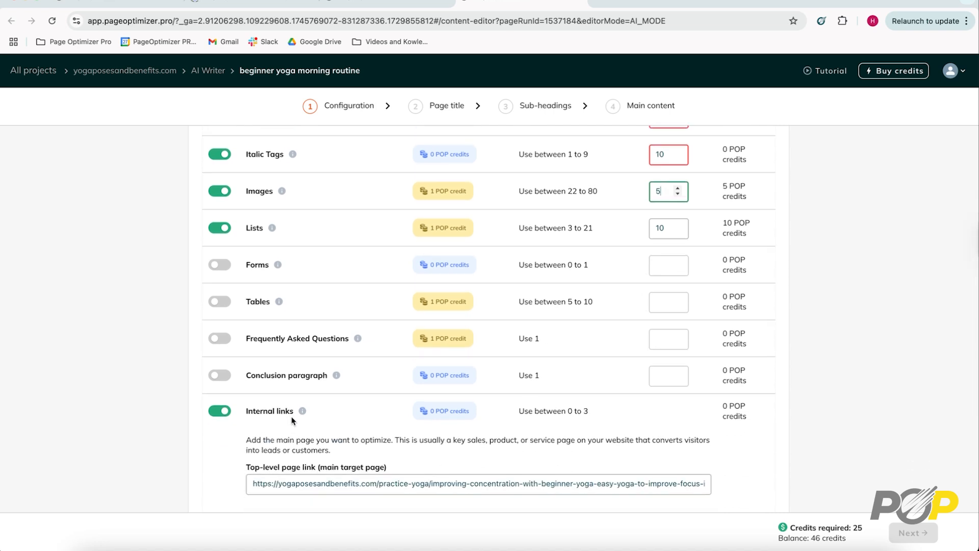
pyautogui.scroll(-4, 291, 424)
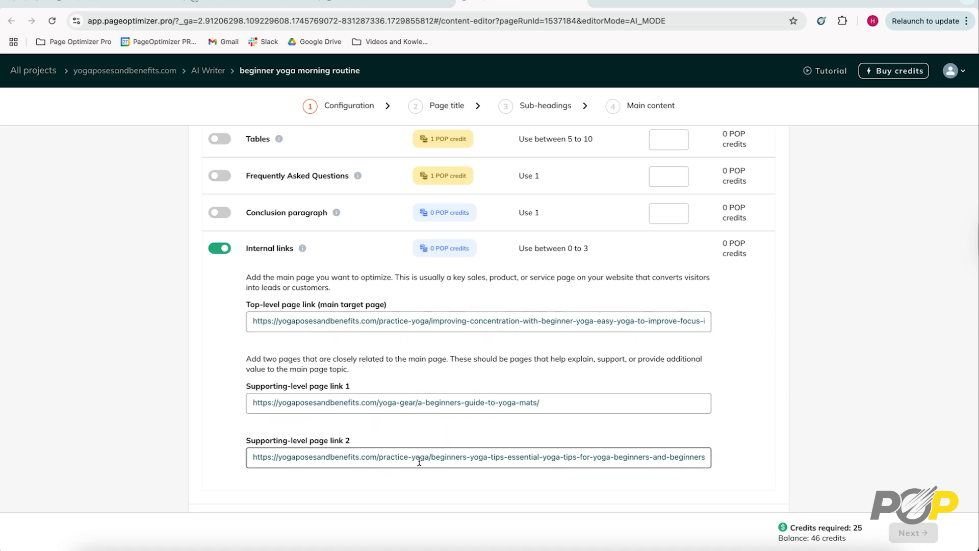
pyautogui.scroll(-1, 419, 462)
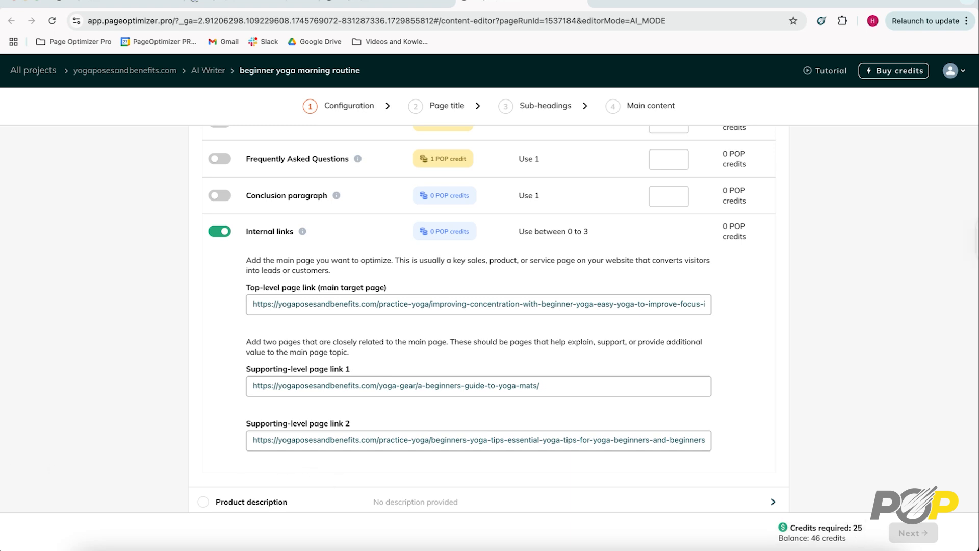
pyautogui.scroll(-3, 528, 364)
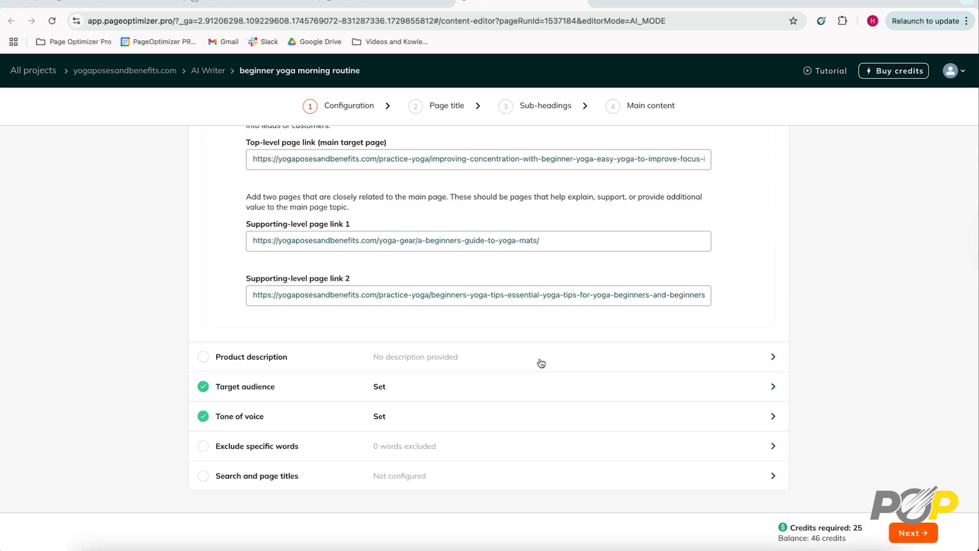
pyautogui.click(541, 363)
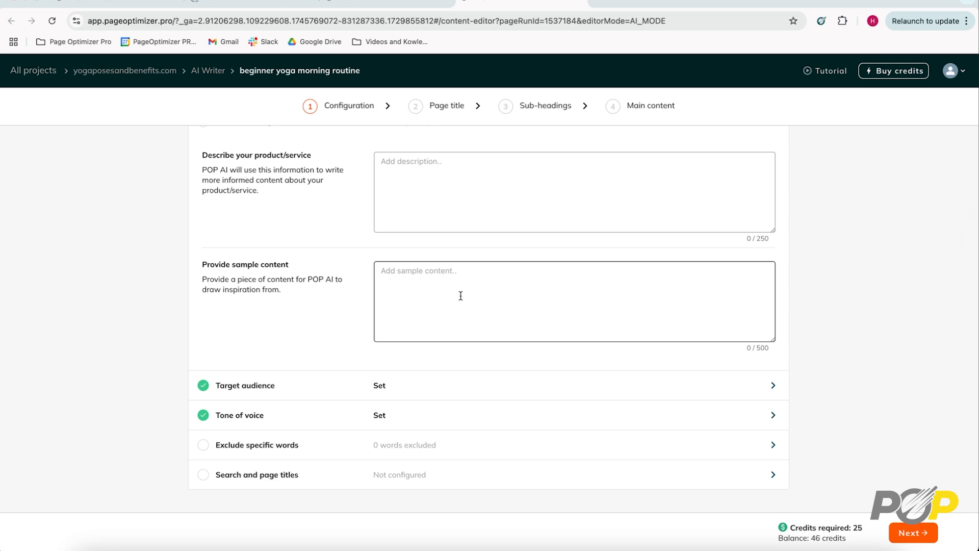
pyautogui.click(506, 387)
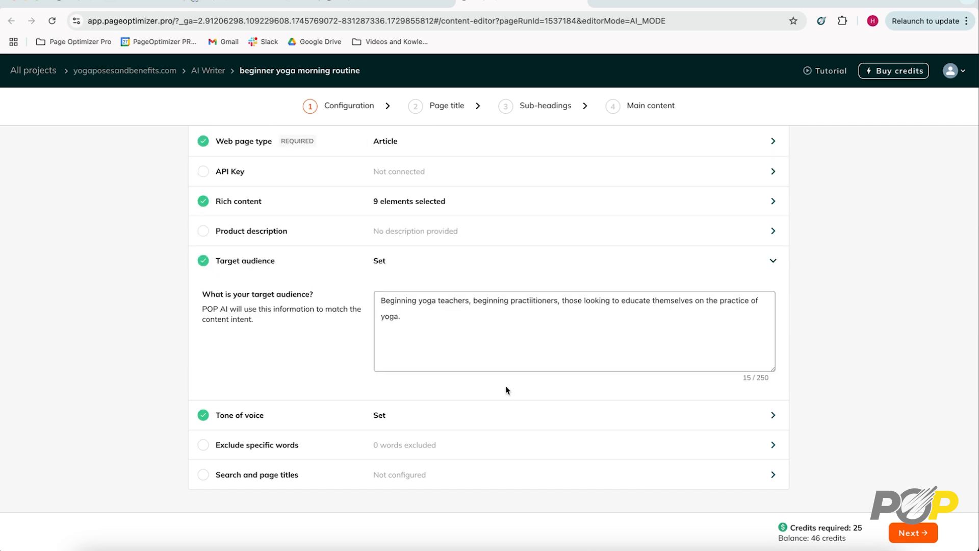
pyautogui.click(448, 419)
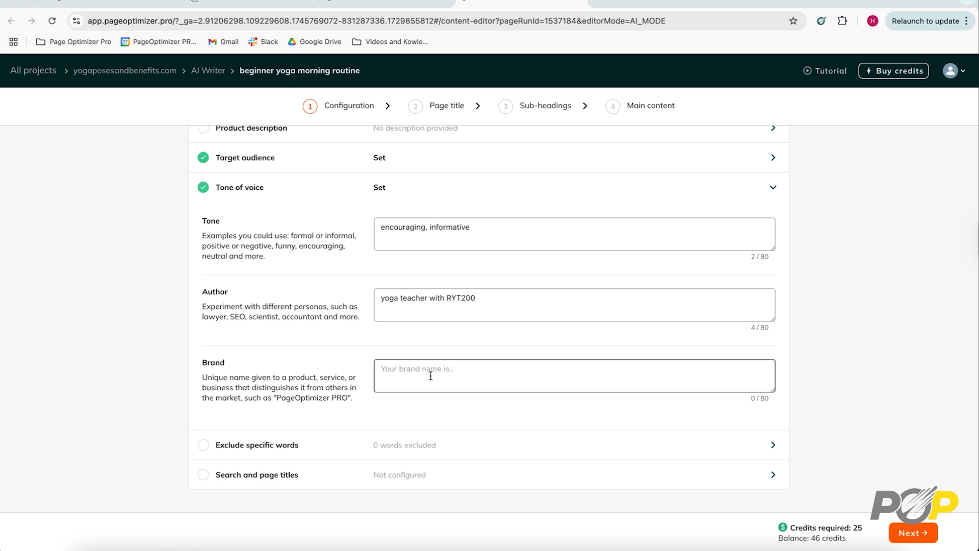
pyautogui.click(467, 445)
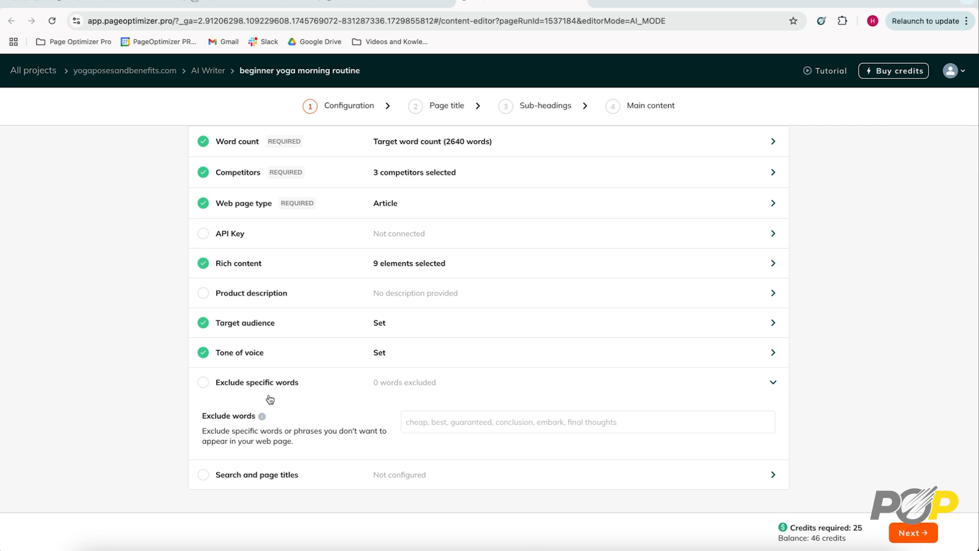
pyautogui.click(482, 479)
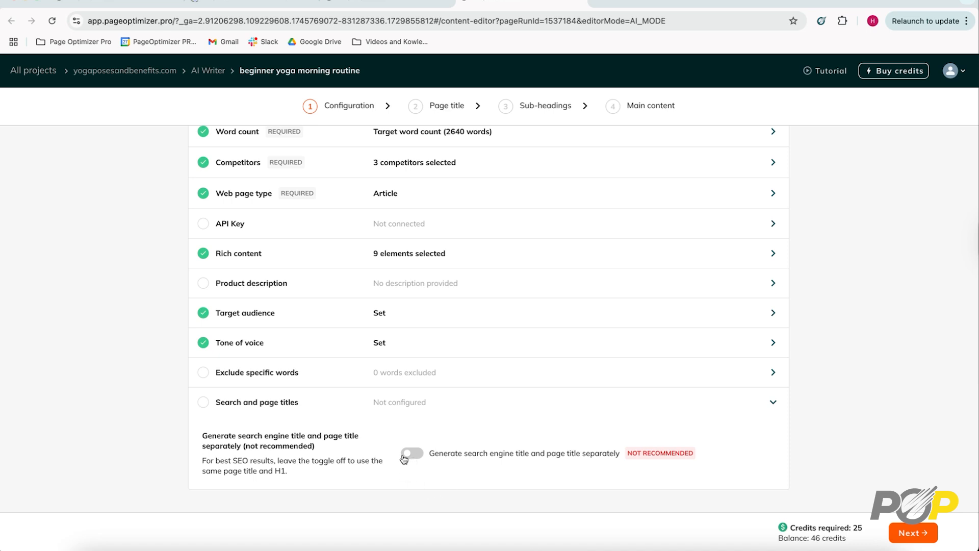
pyautogui.click(543, 377)
pyautogui.click(546, 356)
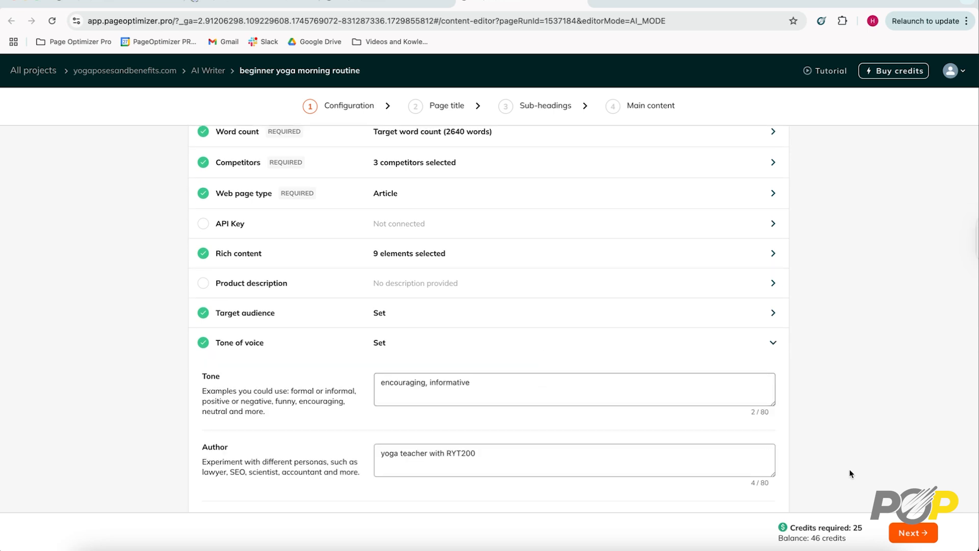
# - Proceed to the page title stage and generate the titles using the competitors' titles for AI inspiration
pyautogui.click(915, 532)
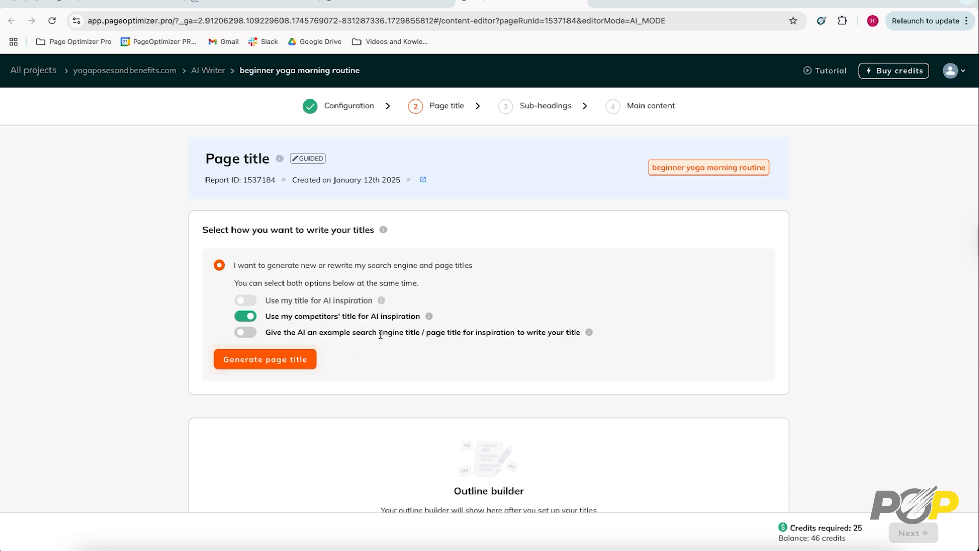
pyautogui.click(265, 360)
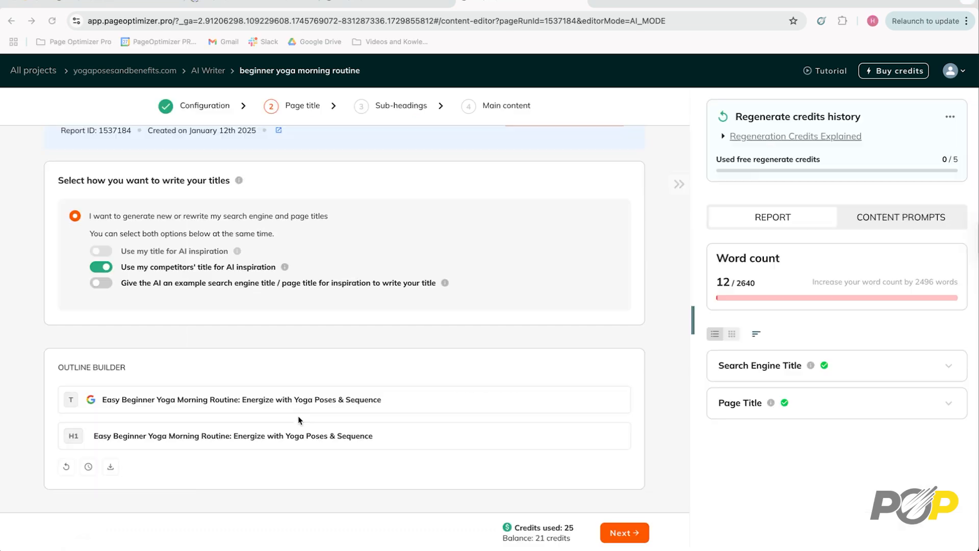
pyautogui.click(289, 441)
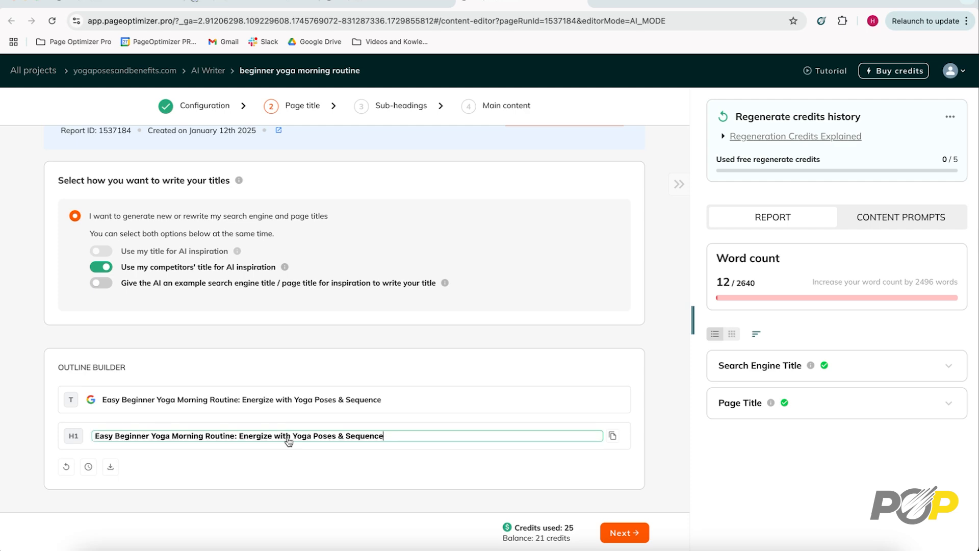
pyautogui.click(256, 402)
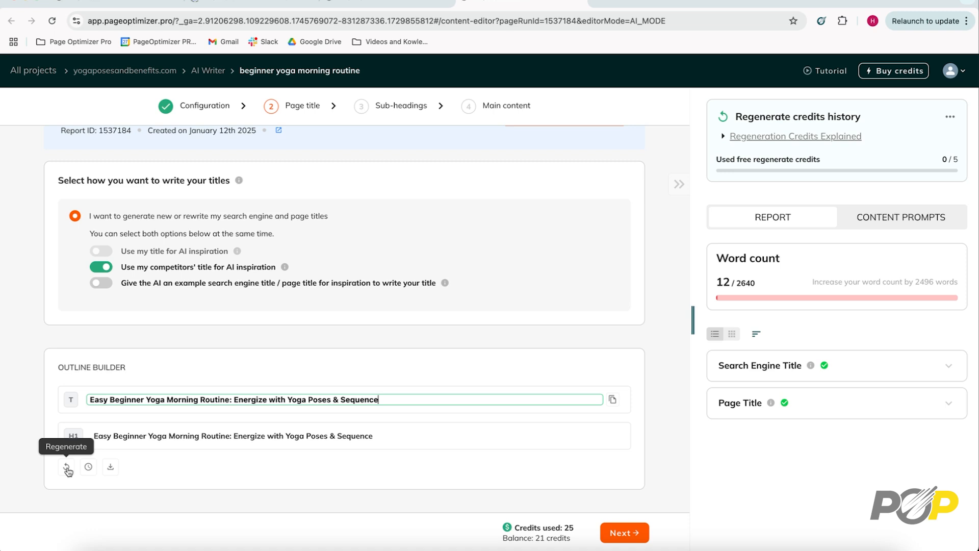
# - Proceed to the sub-headings stage and generate H2 and H3 sub-headings using the competitors' H2s for AI inspiration
pyautogui.click(627, 533)
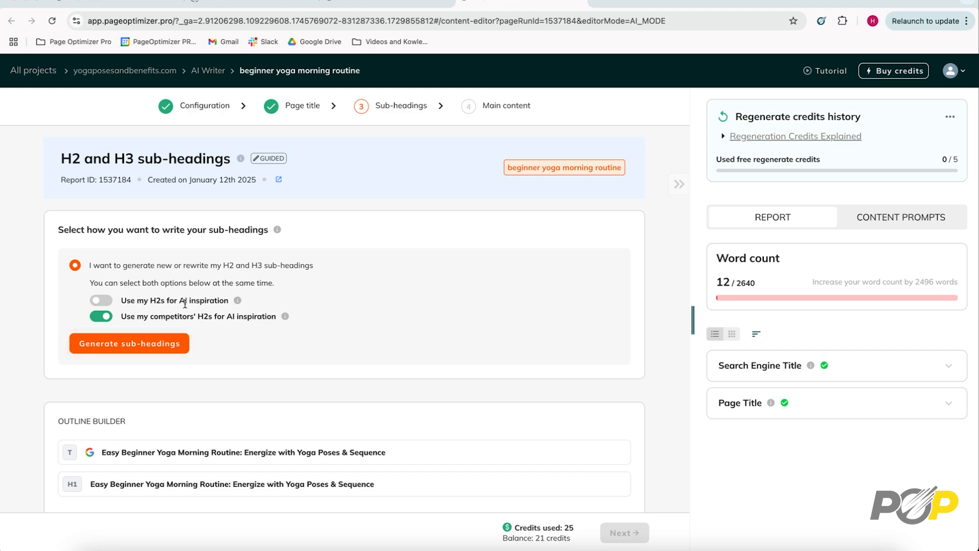
pyautogui.click(157, 345)
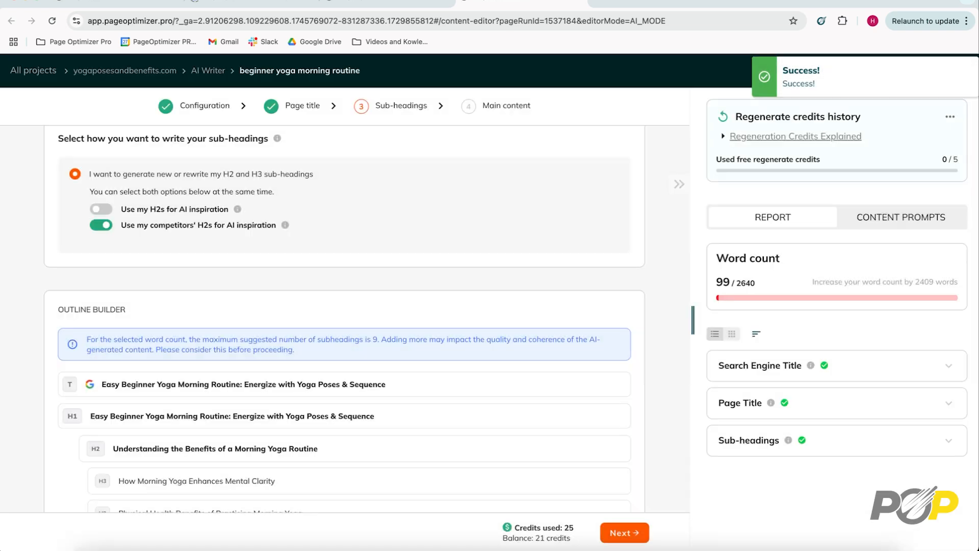
pyautogui.scroll(-4, 322, 352)
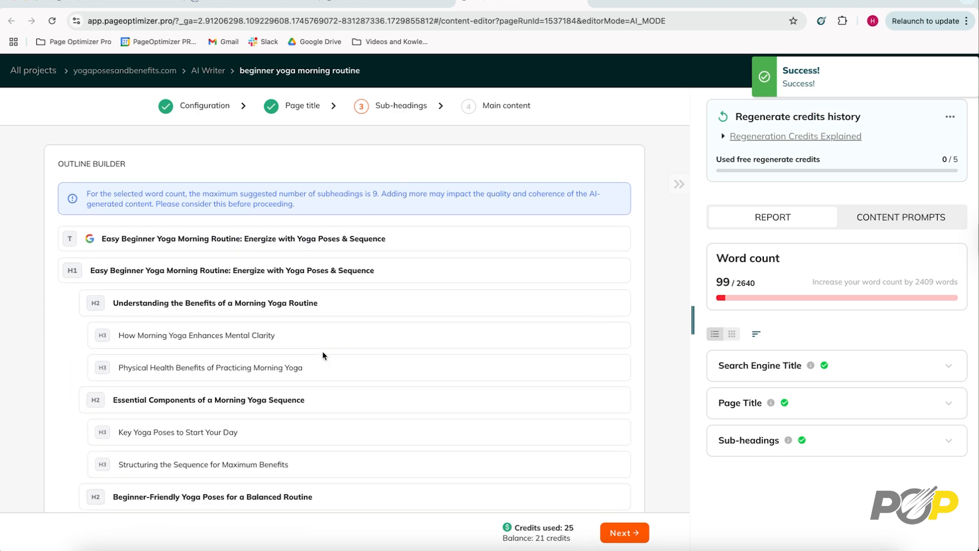
pyautogui.scroll(-2, 322, 352)
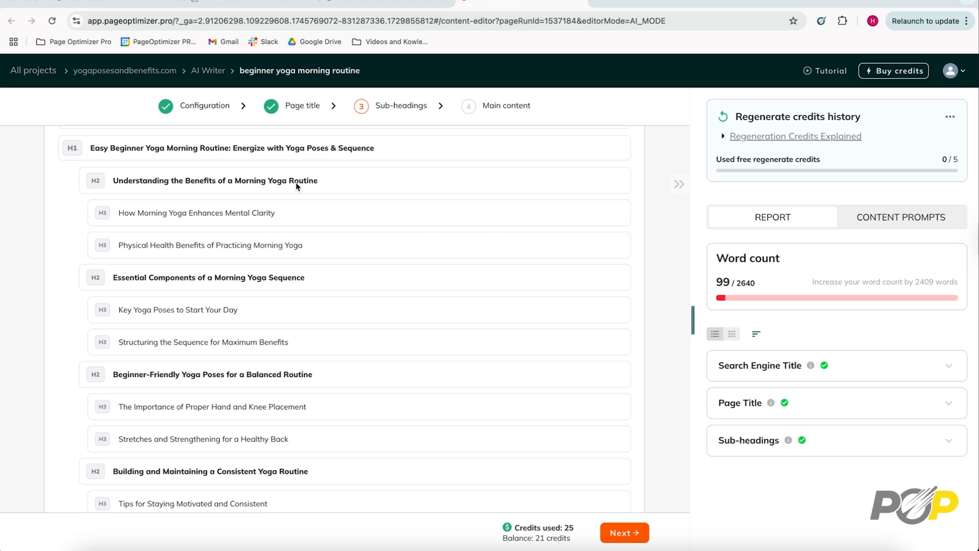
# - Move the H2 "Understanding the Benefits of a Morning Yoga Routine" and its two H3s below "Structuring the Sequence for Maximum Benefits" in the outline
pyautogui.click(228, 182)
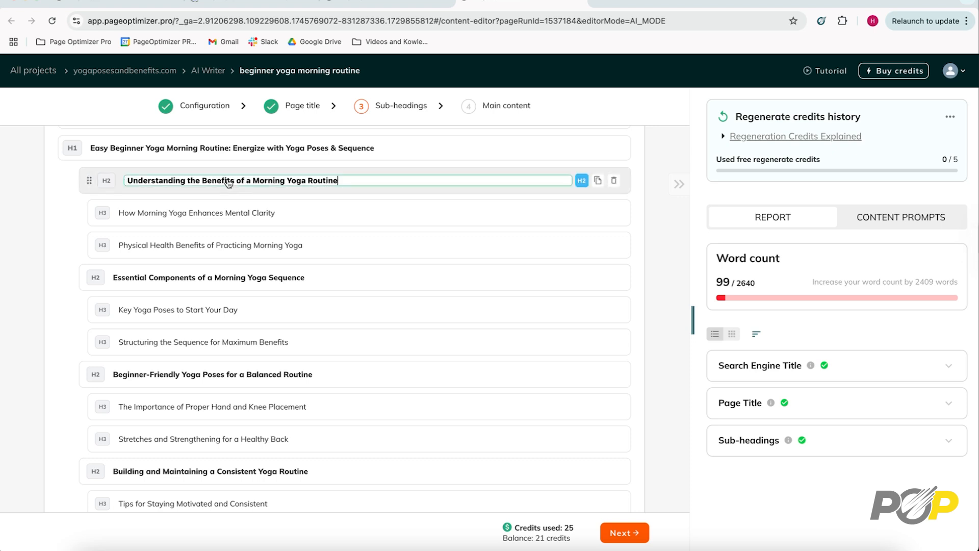
pyautogui.moveTo(89, 182); pyautogui.dragTo(80, 339)
pyautogui.moveTo(93, 179); pyautogui.dragTo(109, 343)
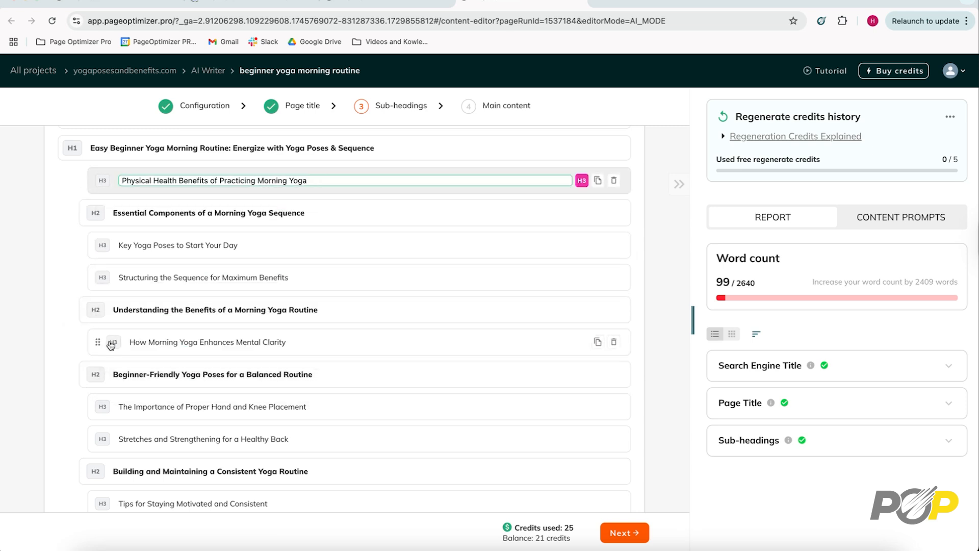
pyautogui.moveTo(98, 181); pyautogui.dragTo(607, 327)
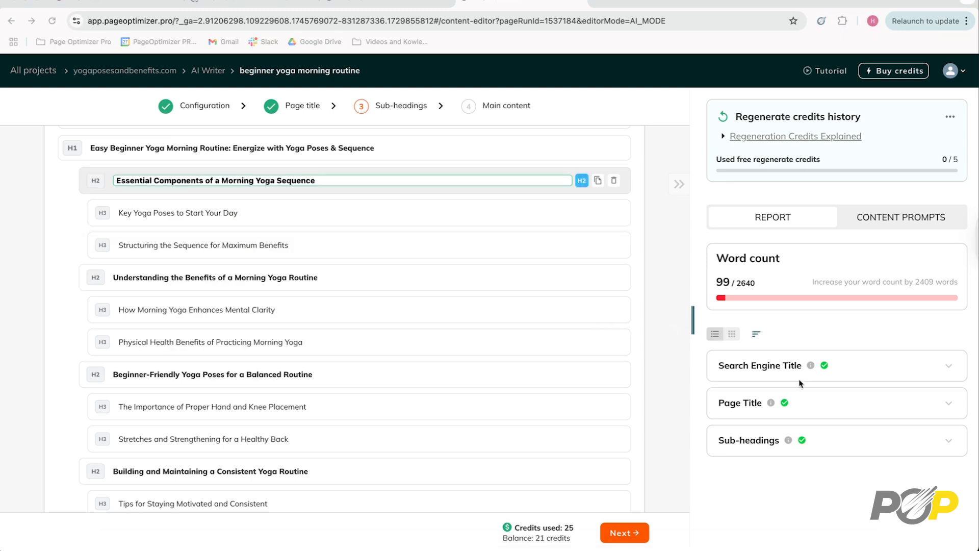
# - Examine the sub-headings report's important terms, comparing their current and target counts with the outline
pyautogui.click(948, 441)
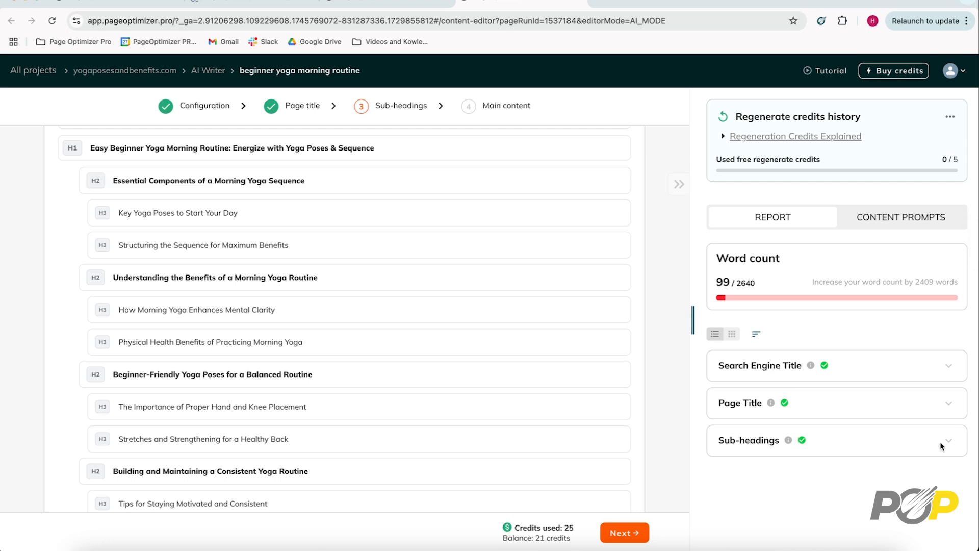
pyautogui.scroll(-3, 933, 443)
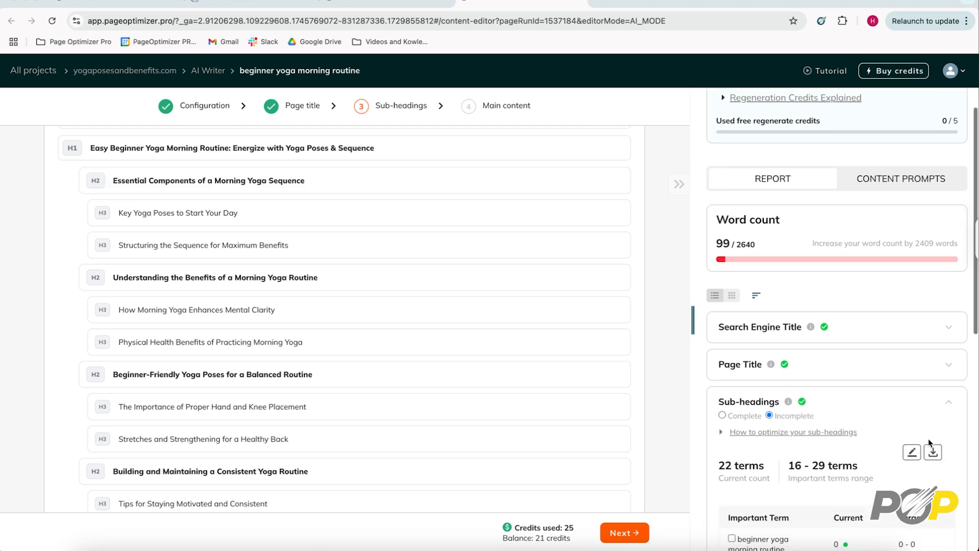
pyautogui.scroll(-5, 929, 442)
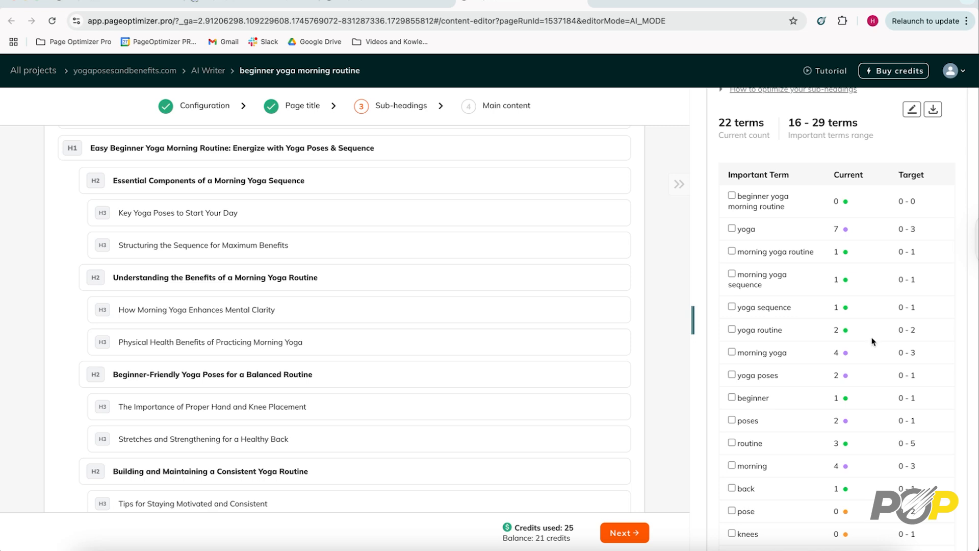
pyautogui.click(161, 439)
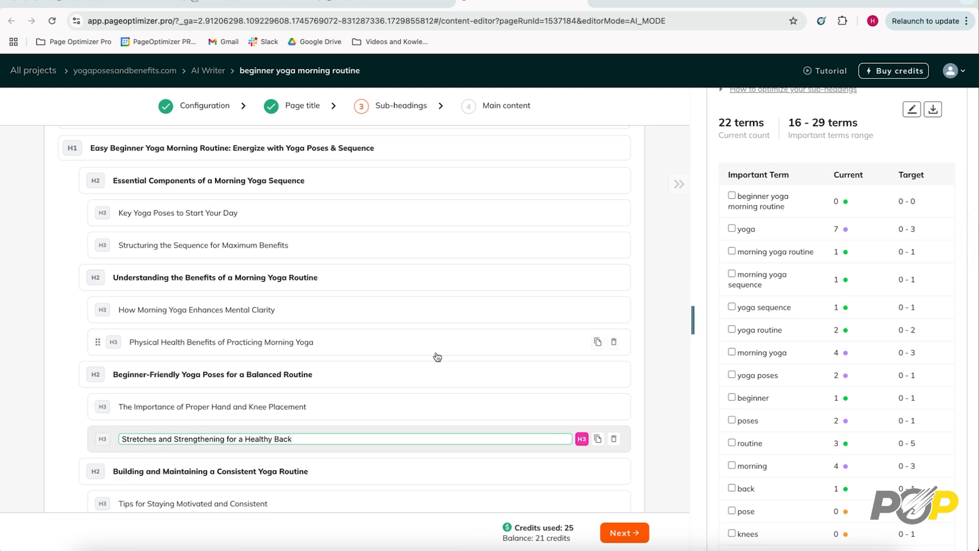
pyautogui.click(665, 376)
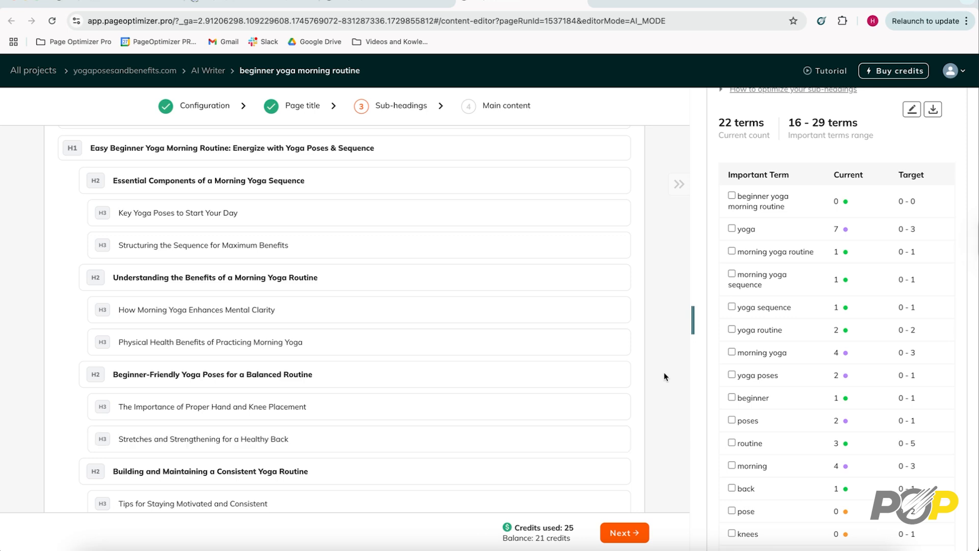
# - Finalize the titles and sub-headings outline and proceed to the main content stage
pyautogui.scroll(-3, 474, 392)
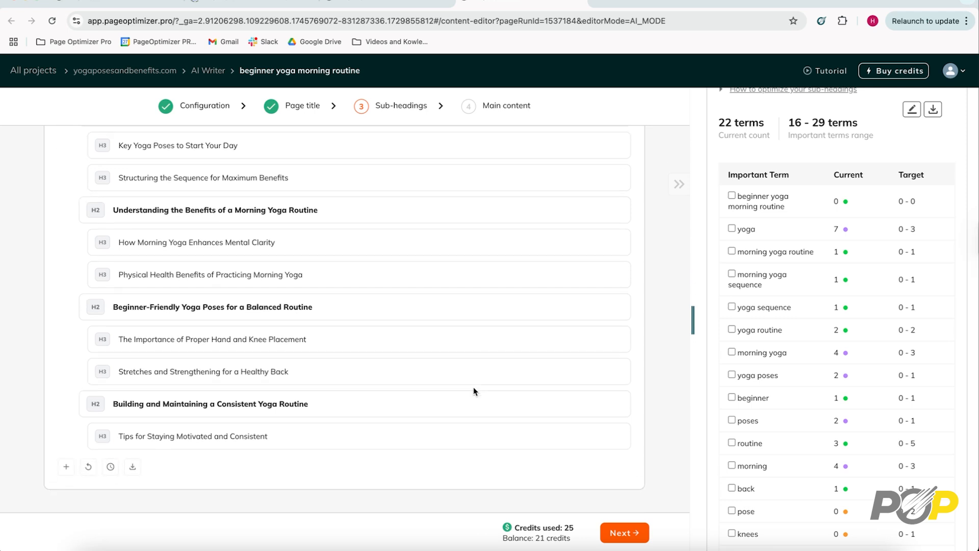
pyautogui.click(615, 536)
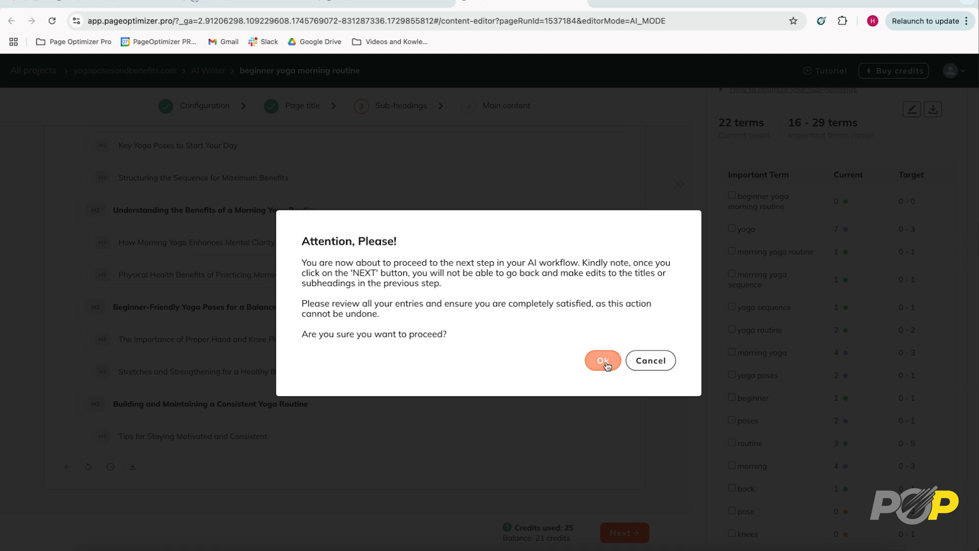
pyautogui.click(603, 360)
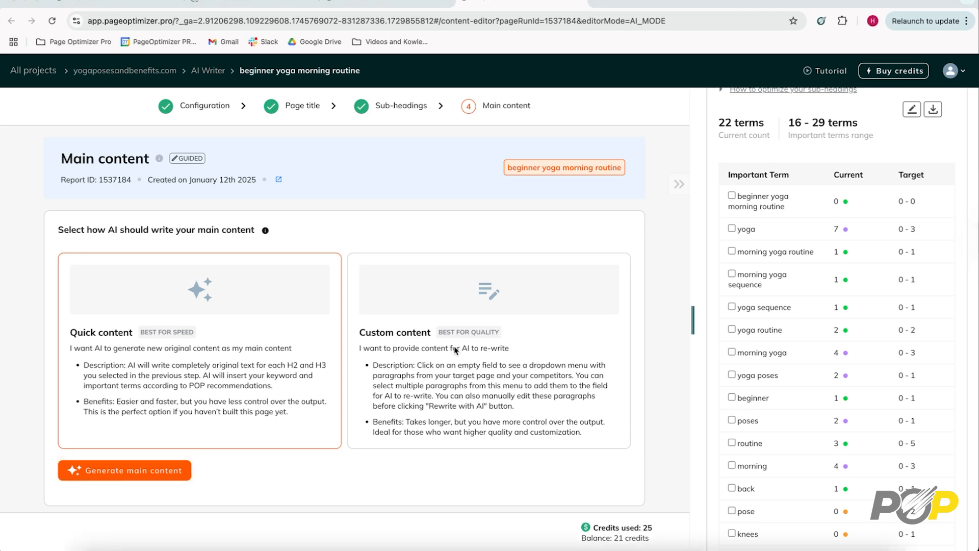
# - Choose Custom content for the main content, try the Minimum and Medium revision levels, and set the level to Maximum
pyautogui.click(431, 291)
pyautogui.scroll(-4, 431, 291)
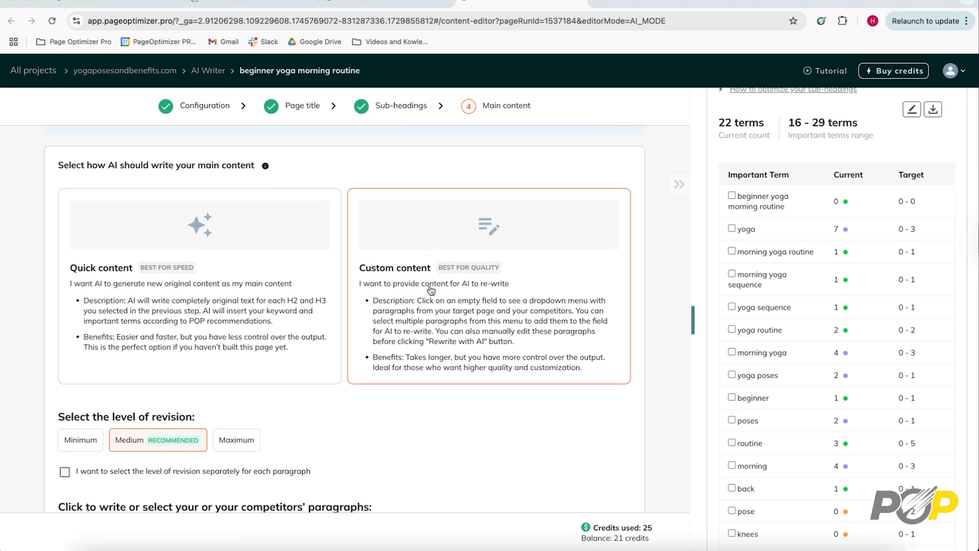
pyautogui.scroll(-1, 431, 291)
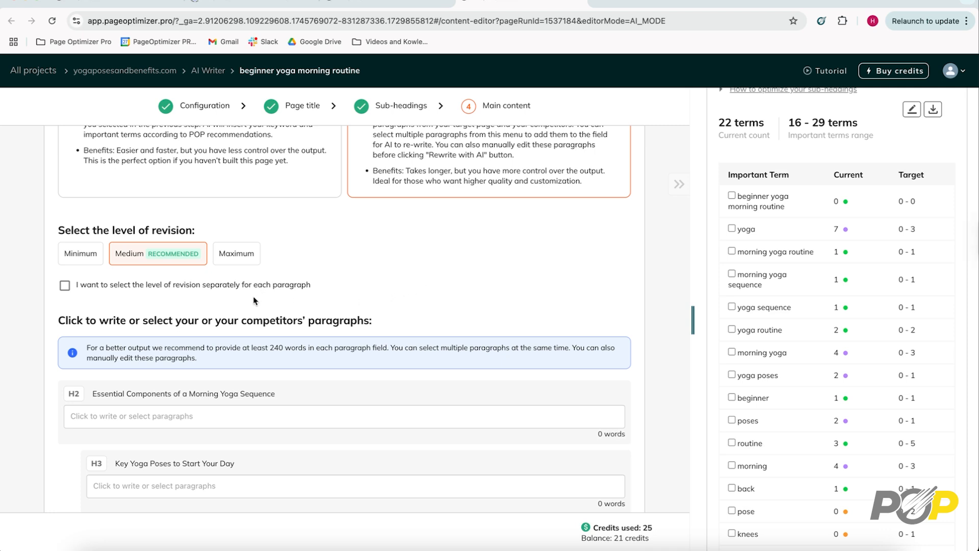
pyautogui.click(83, 255)
pyautogui.click(150, 258)
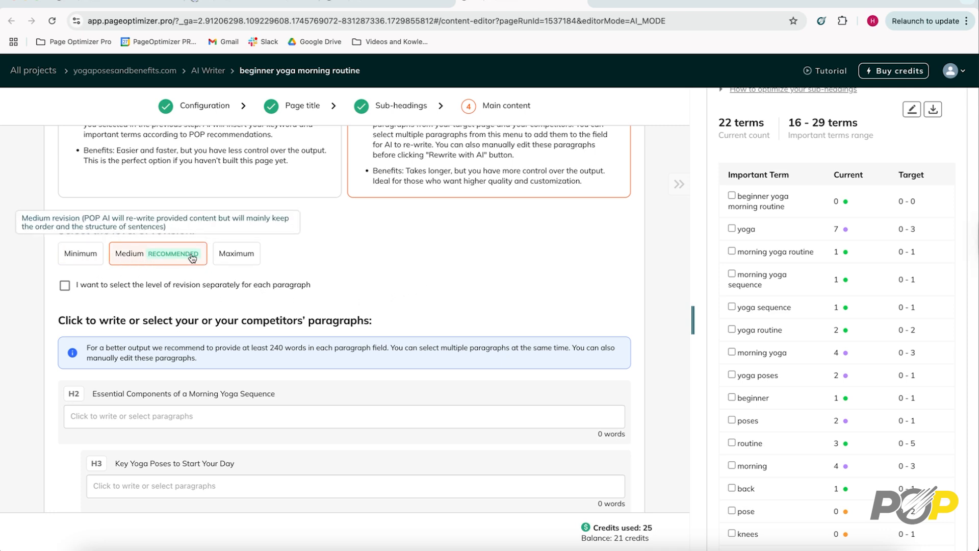
pyautogui.click(235, 254)
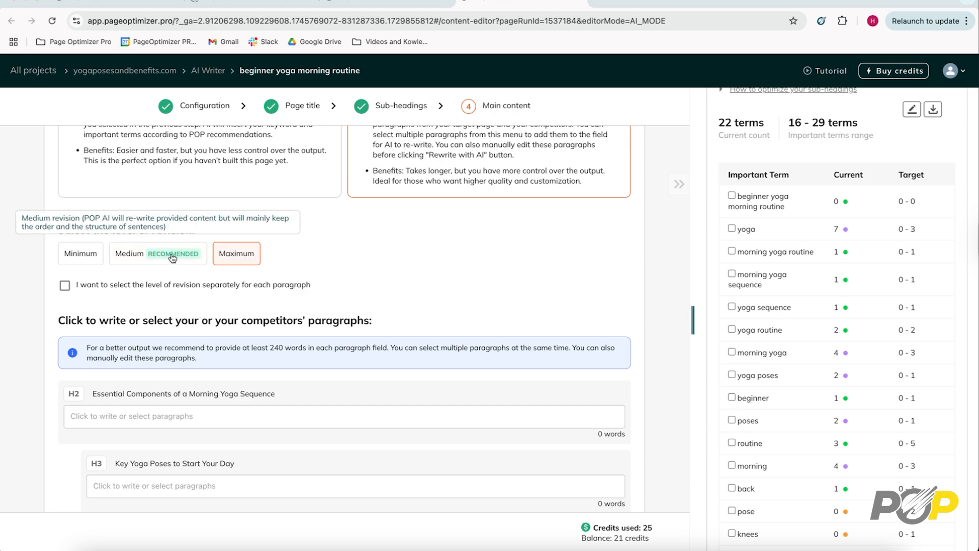
# - Try the Minimum, Medium and Maximum revision levels for the main content, and set the level to Medium
pyautogui.click(80, 261)
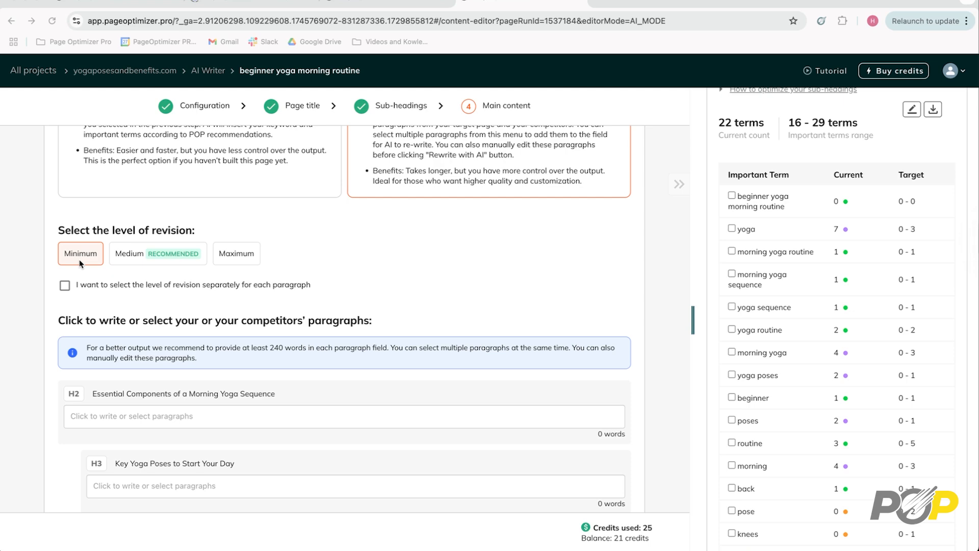
pyautogui.click(144, 257)
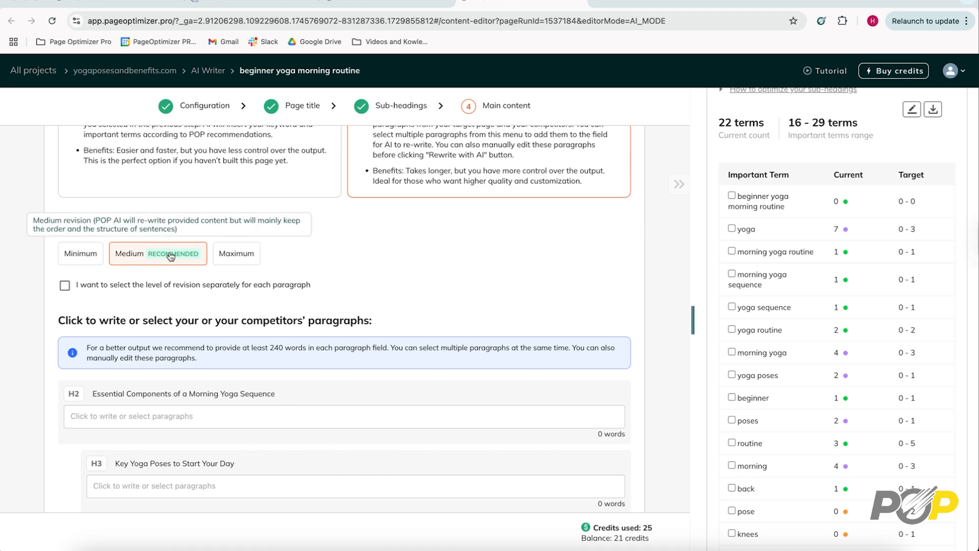
pyautogui.click(236, 258)
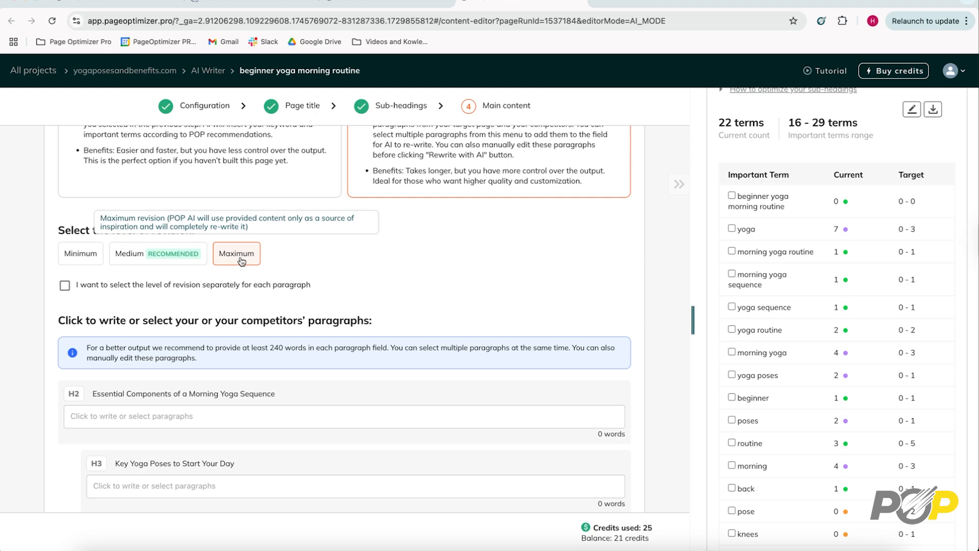
pyautogui.click(168, 257)
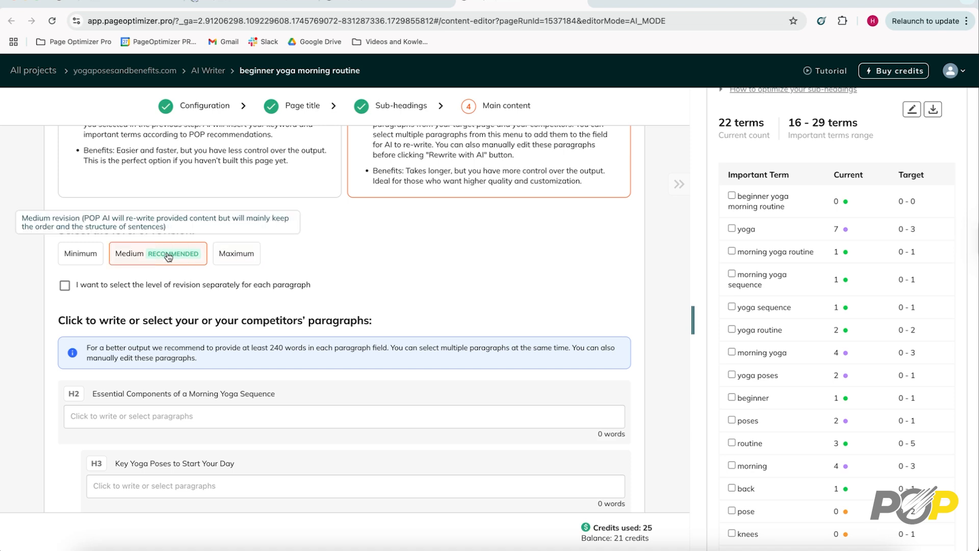
# - Try separate revision levels per paragraph, switching the first H2 to Maximum and back to Medium, and turn the per-paragraph option off
pyautogui.scroll(-1, 277, 274)
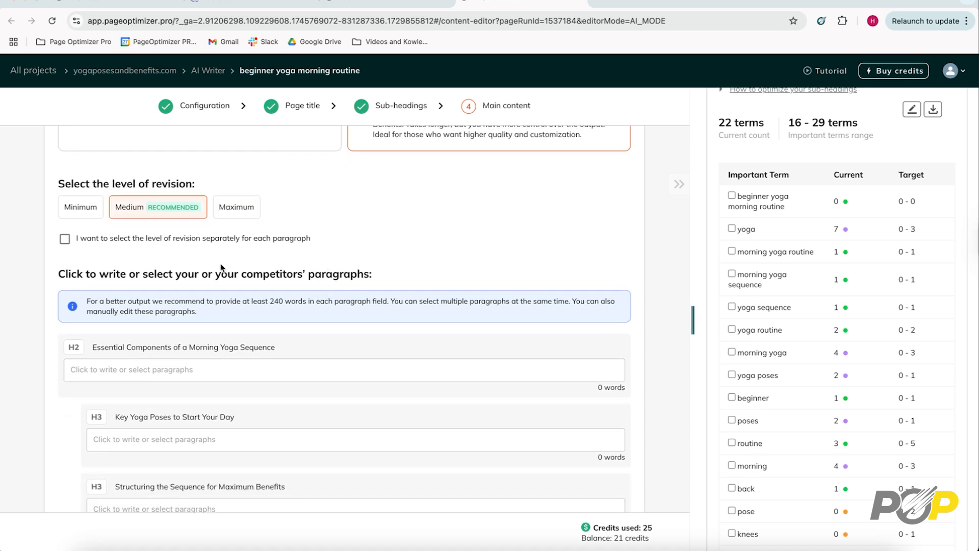
pyautogui.click(65, 238)
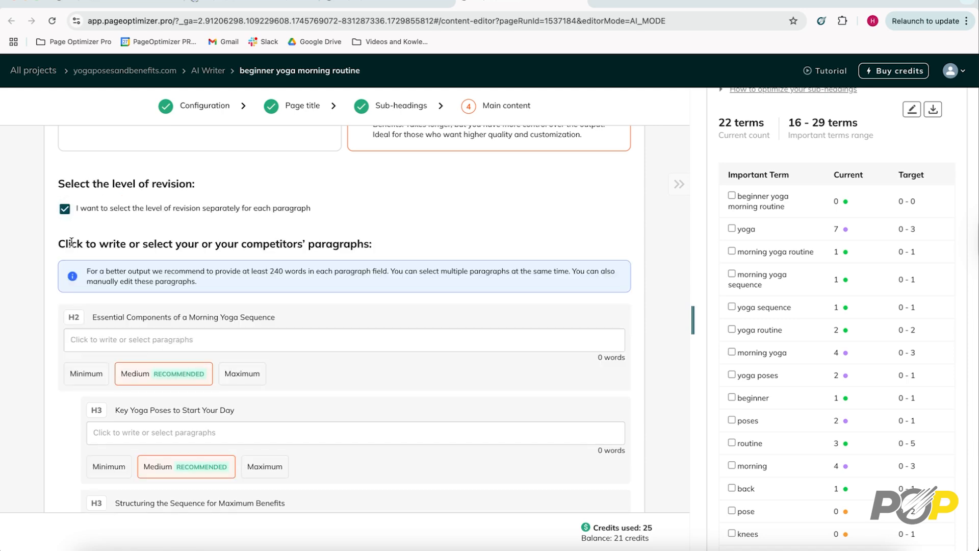
pyautogui.click(243, 373)
pyautogui.click(145, 374)
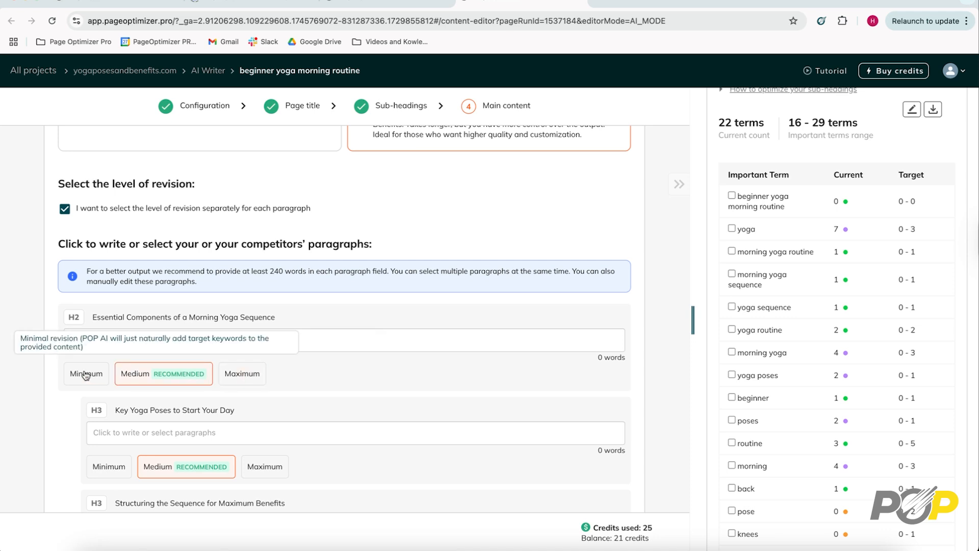
pyautogui.click(65, 208)
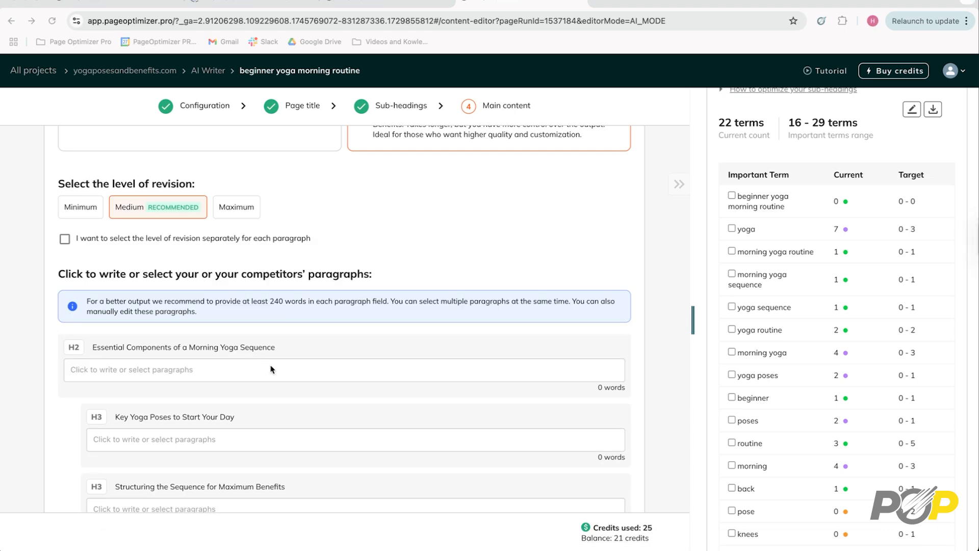
# - Browse the paragraphs of Competitors 1, 2 and 3 offered for the H2 "Essential Components of a Morning Yoga Sequence"
pyautogui.click(287, 366)
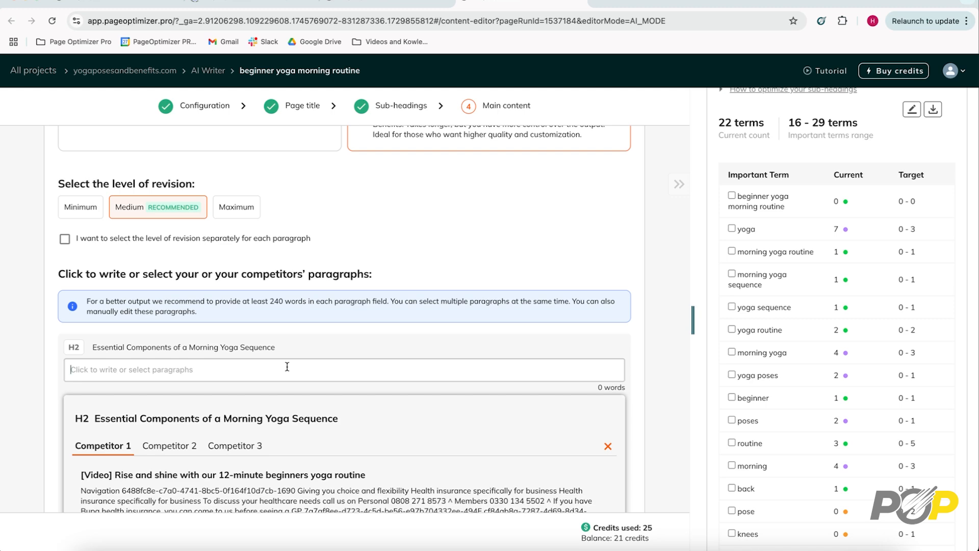
pyautogui.scroll(-3, 288, 367)
pyautogui.scroll(-2, 287, 370)
pyautogui.scroll(3, 287, 371)
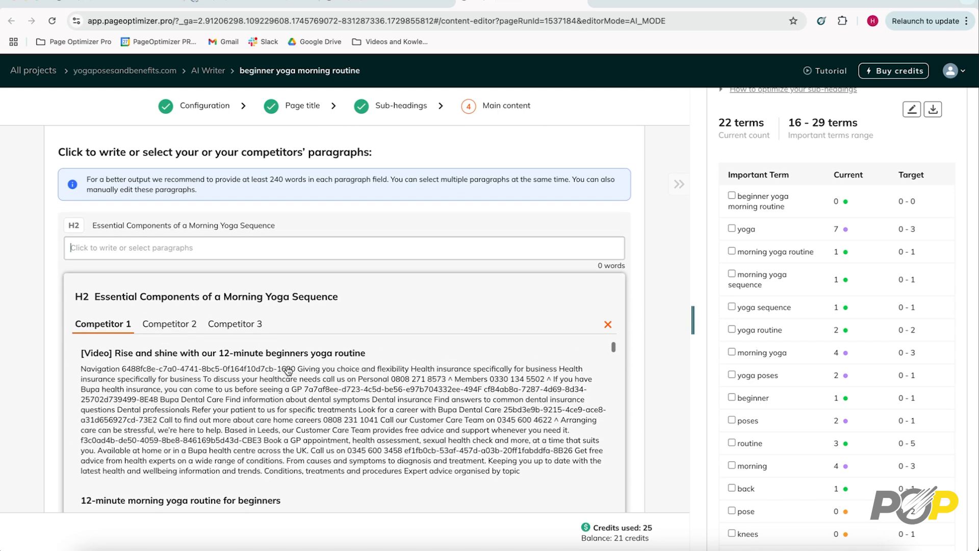
pyautogui.click(184, 329)
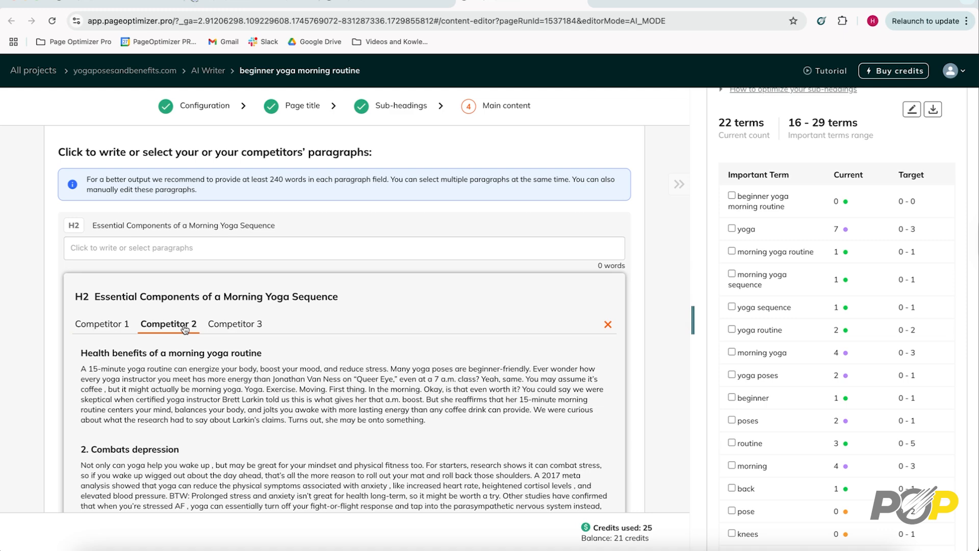
pyautogui.click(243, 330)
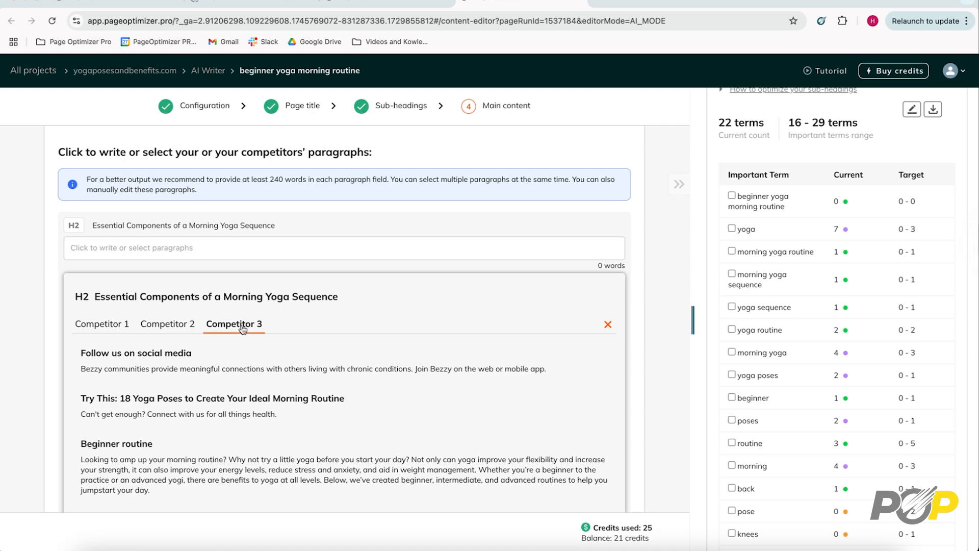
pyautogui.scroll(-5, 257, 366)
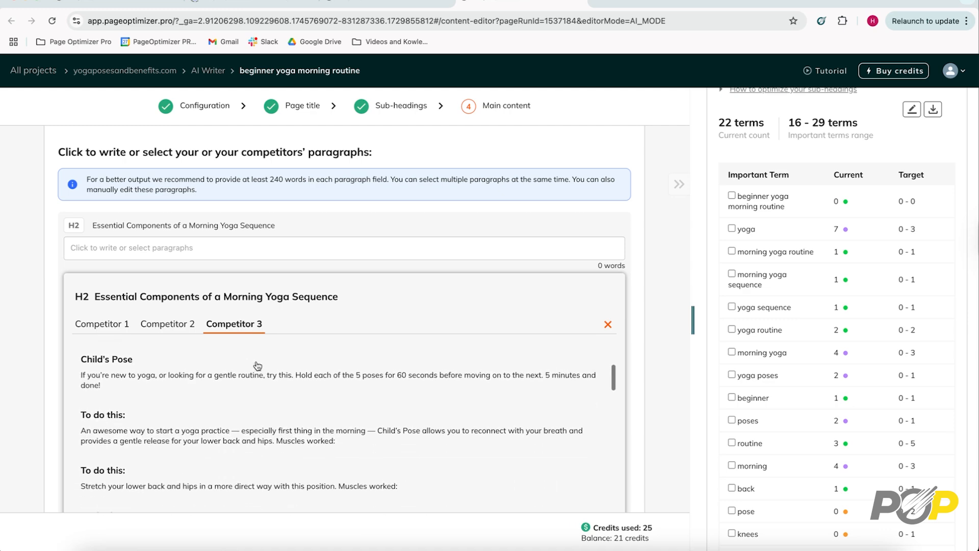
pyautogui.scroll(-10, 258, 366)
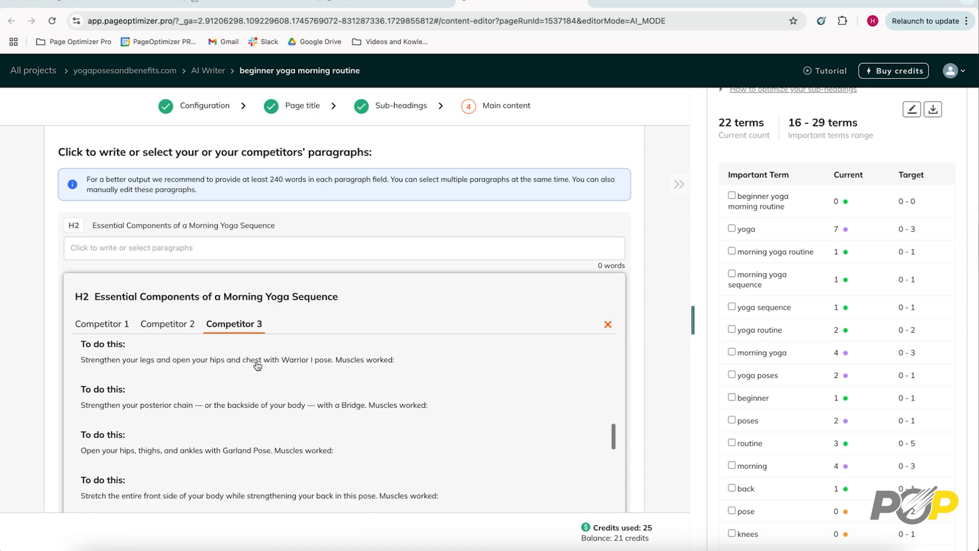
pyautogui.scroll(-6, 257, 366)
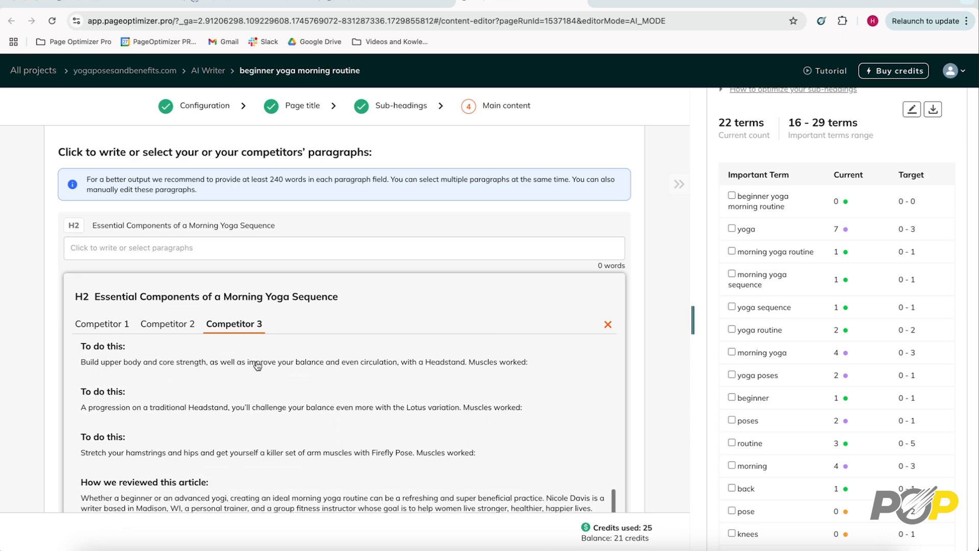
# - Add Competitor 2's paragraph about a quick workout to the H2 "Essential Components of a Morning Yoga Sequence", and look over Competitor 1's paragraphs
pyautogui.click(165, 327)
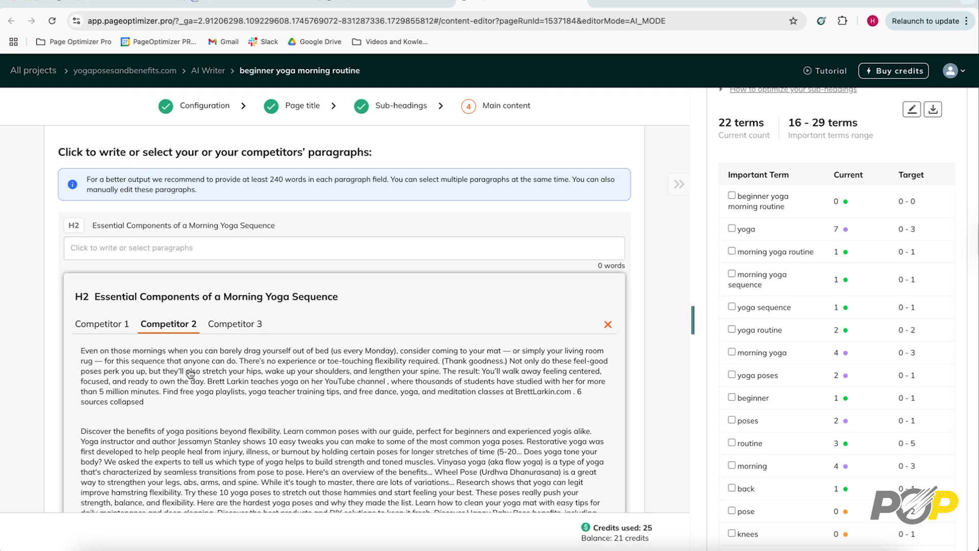
pyautogui.scroll(5, 190, 374)
pyautogui.scroll(-3, 189, 374)
pyautogui.scroll(1, 190, 374)
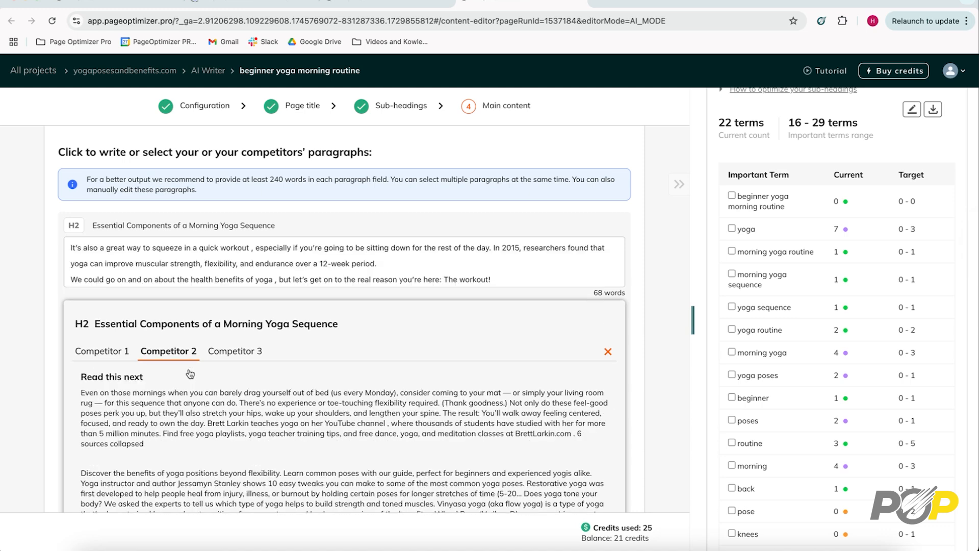
pyautogui.click(102, 352)
pyautogui.scroll(2, 212, 402)
pyautogui.scroll(1, 210, 402)
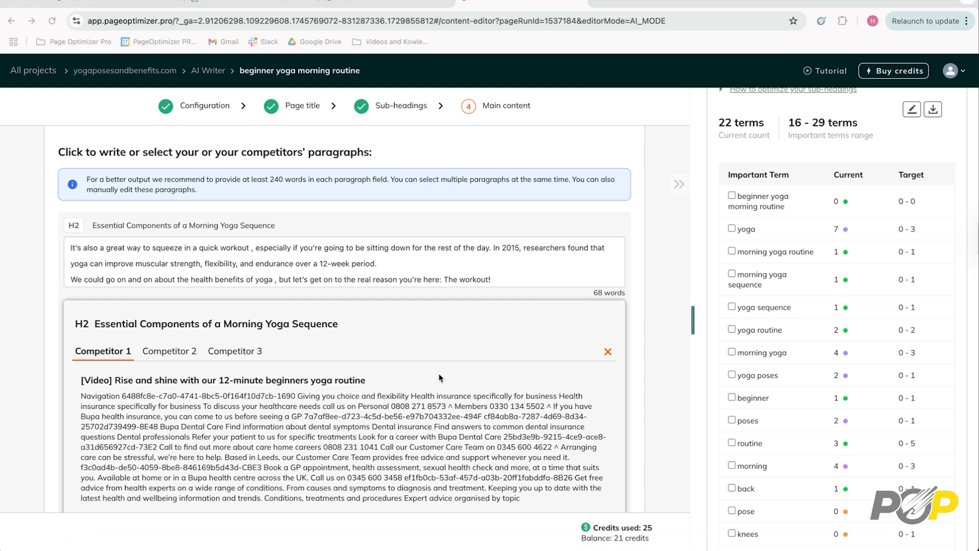
pyautogui.scroll(-3, 440, 378)
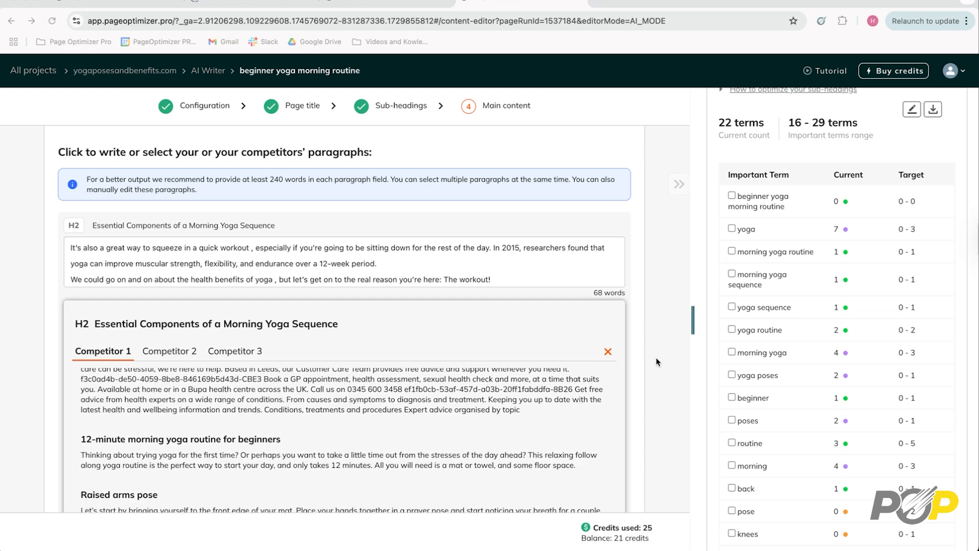
# - Check the paragraph fields of the remaining headings and have AI rewrite the main content
pyautogui.scroll(-6, 656, 362)
pyautogui.scroll(-3, 656, 362)
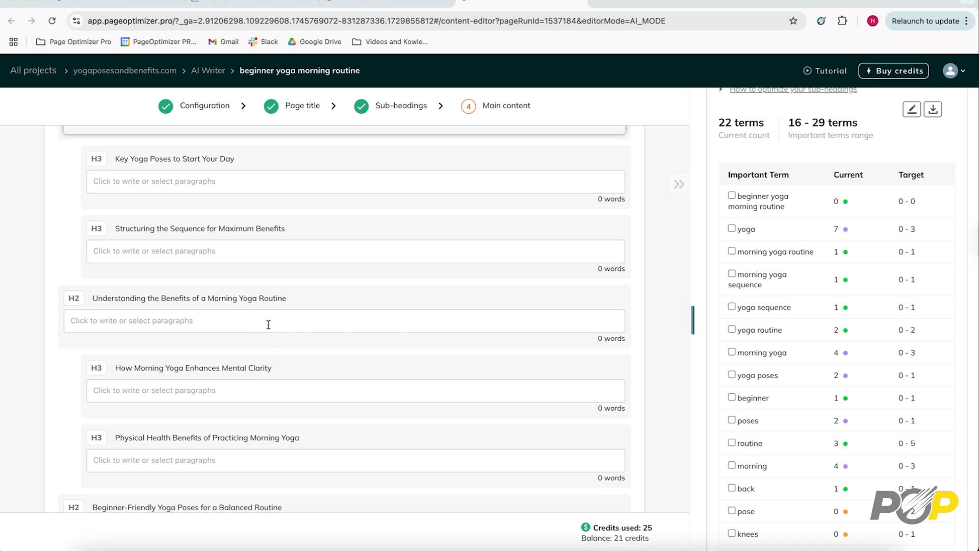
pyautogui.scroll(-3, 269, 325)
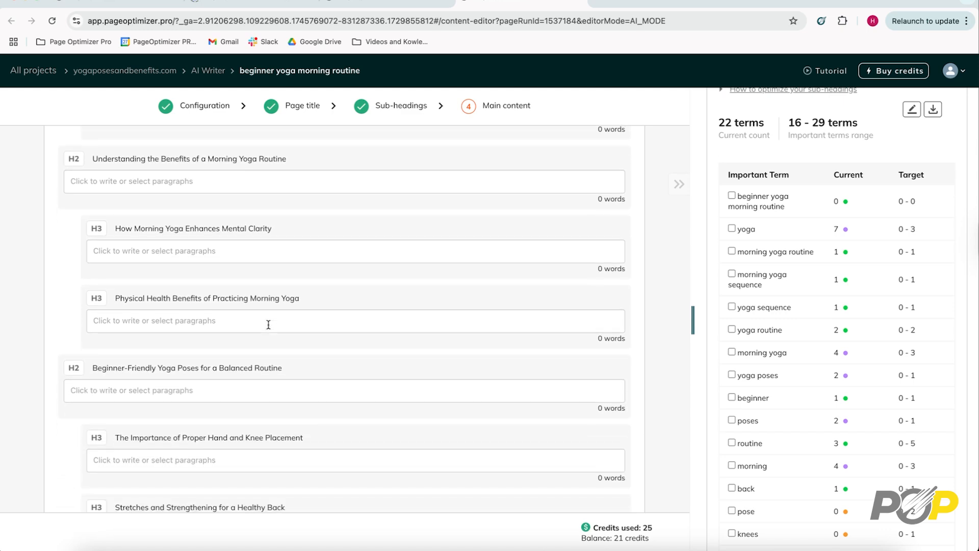
pyautogui.scroll(-7, 268, 324)
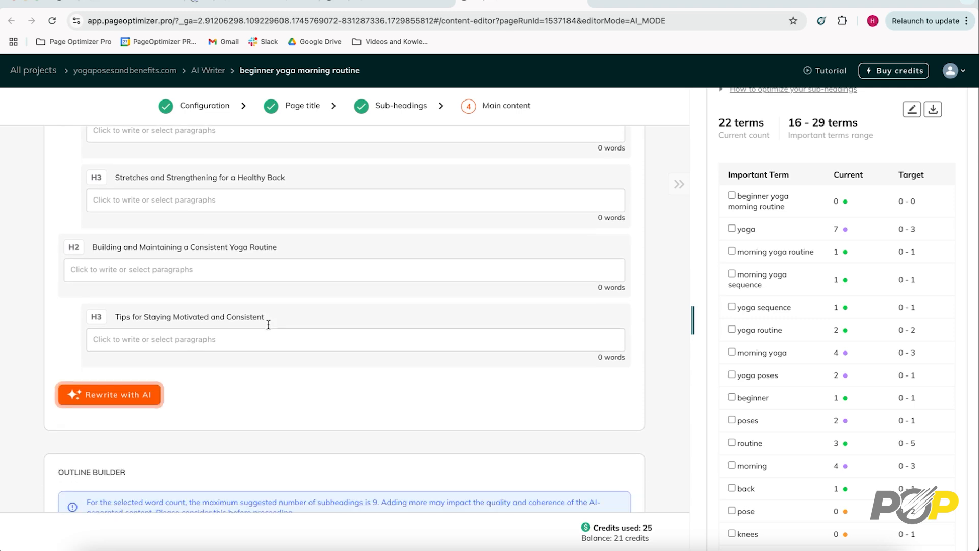
pyautogui.click(119, 396)
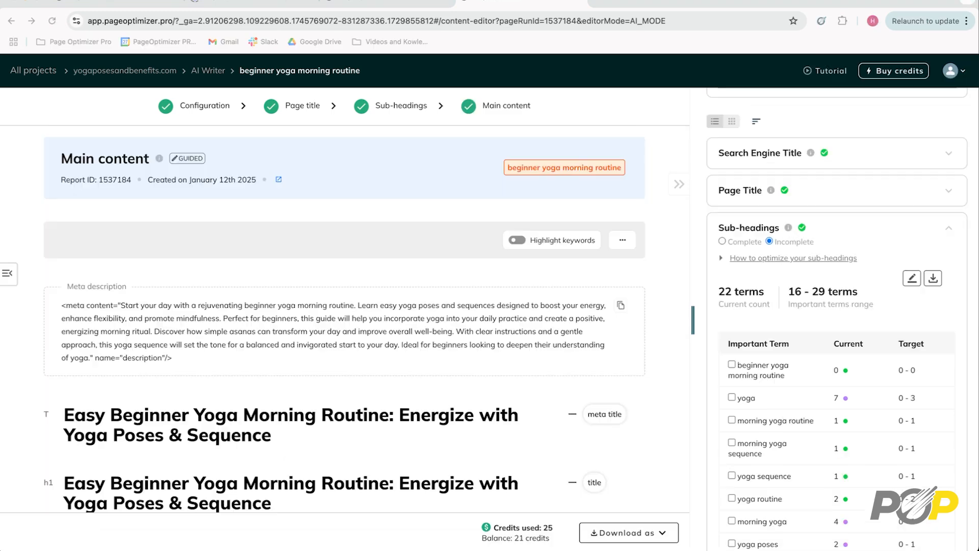
# - Read through the generated content and open the paragraph under "Essential Components of a Morning Yoga Sequence" for editing
pyautogui.scroll(-4, 460, 452)
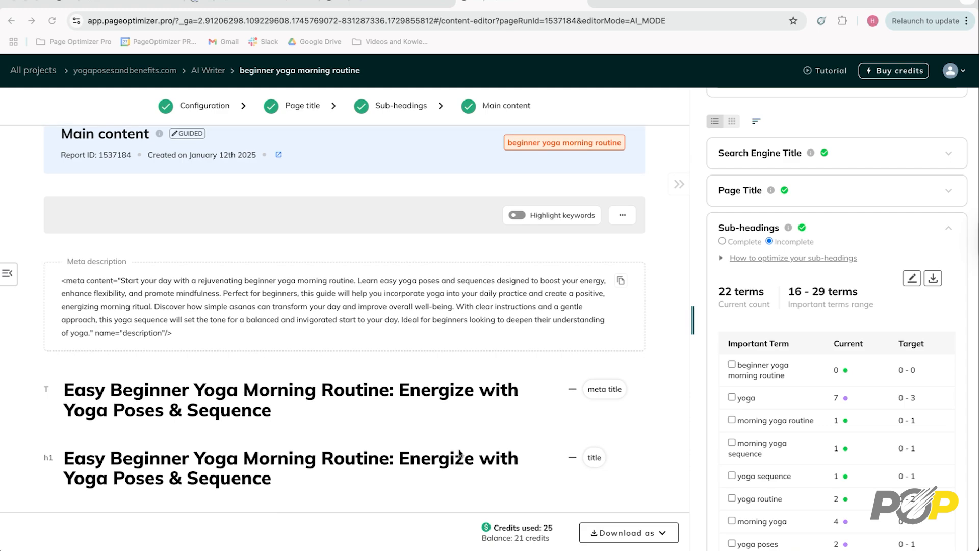
pyautogui.scroll(-6, 461, 452)
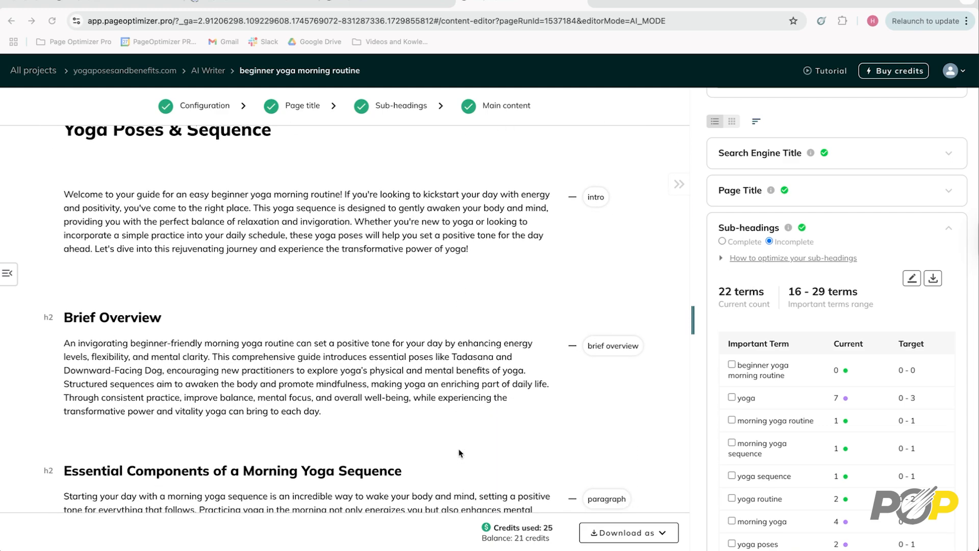
pyautogui.scroll(-3, 461, 452)
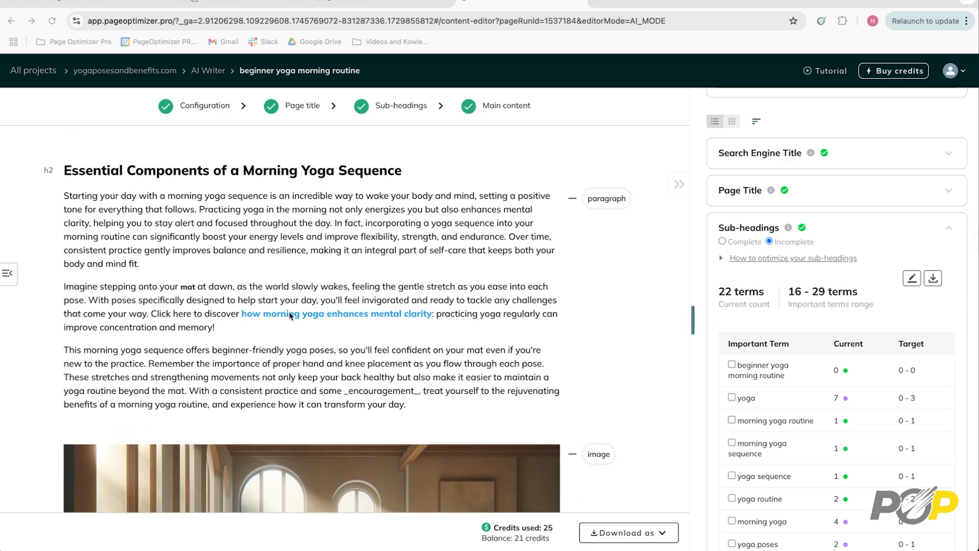
pyautogui.click(207, 351)
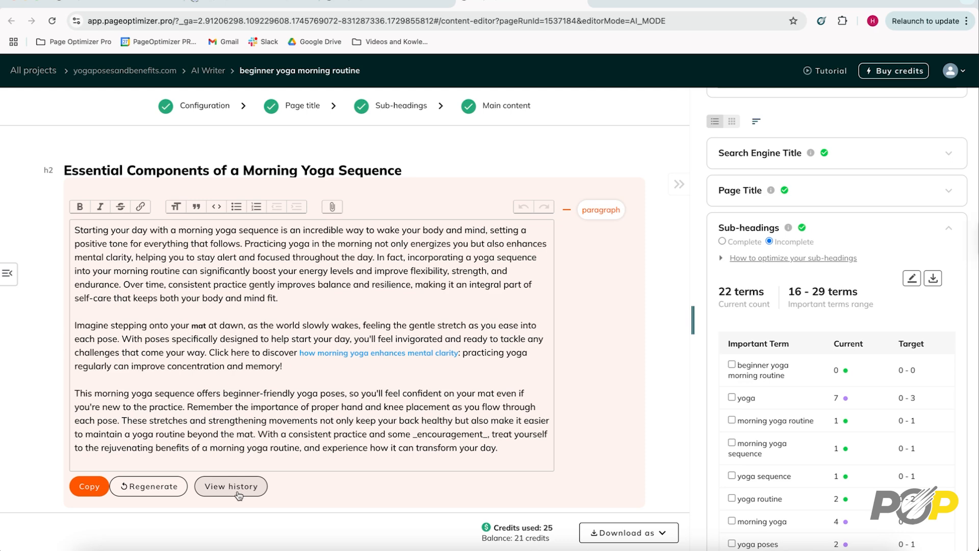
# - Generate the second rich content list below the image with the prompt "Create a 5 bullet point list of the top Components of a Morning Yoga Sequence"
pyautogui.scroll(-10, 329, 418)
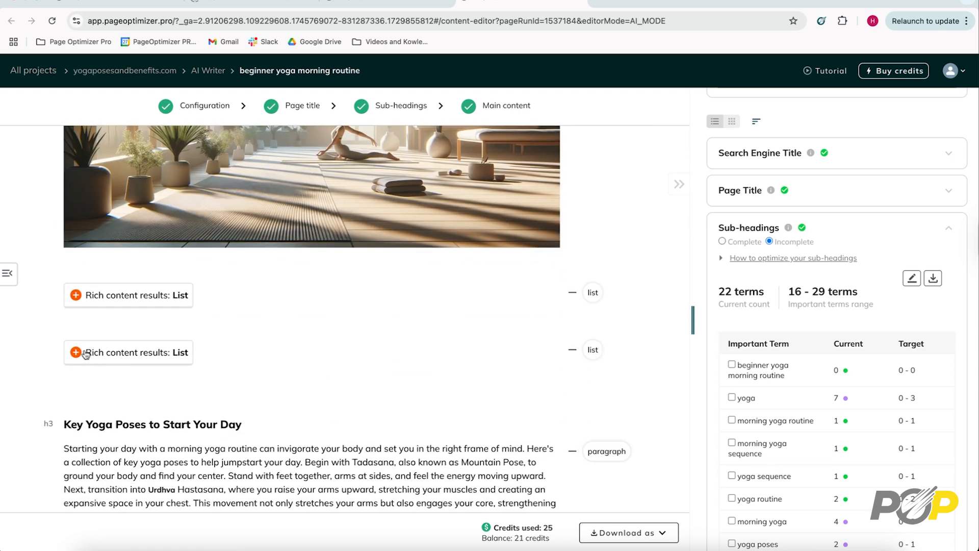
pyautogui.click(140, 357)
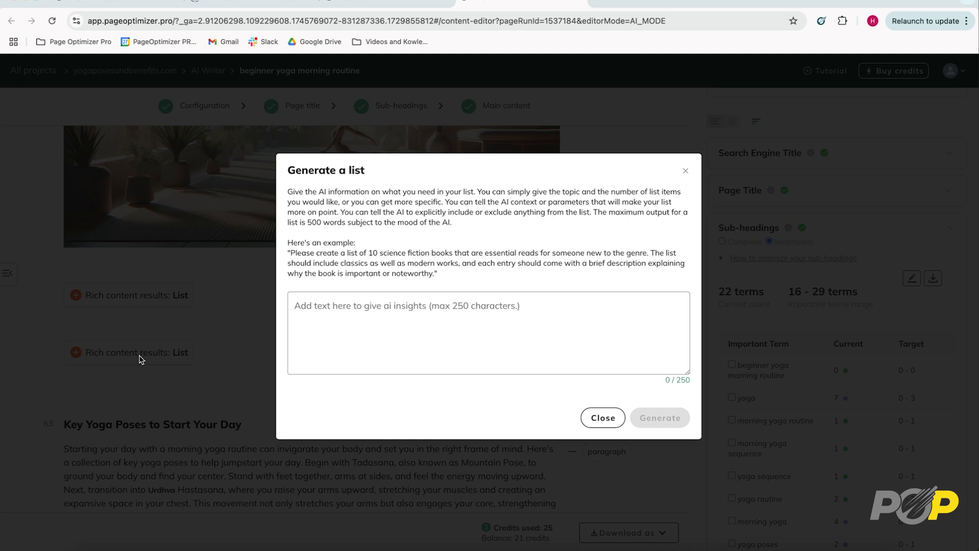
pyautogui.click(415, 318)
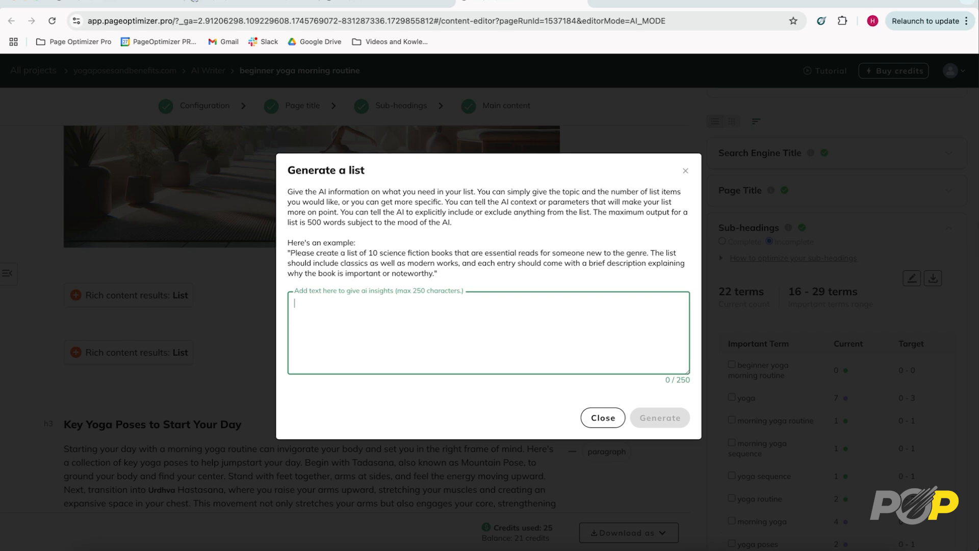
pyautogui.write('Create a 5 bullet point list of the top Components of a Morning Yoga Sequence')
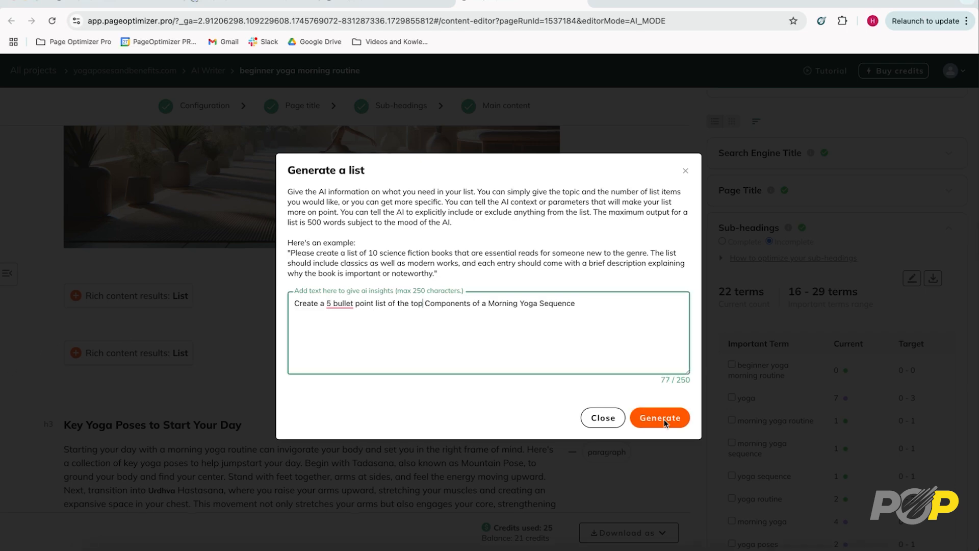
pyautogui.click(663, 417)
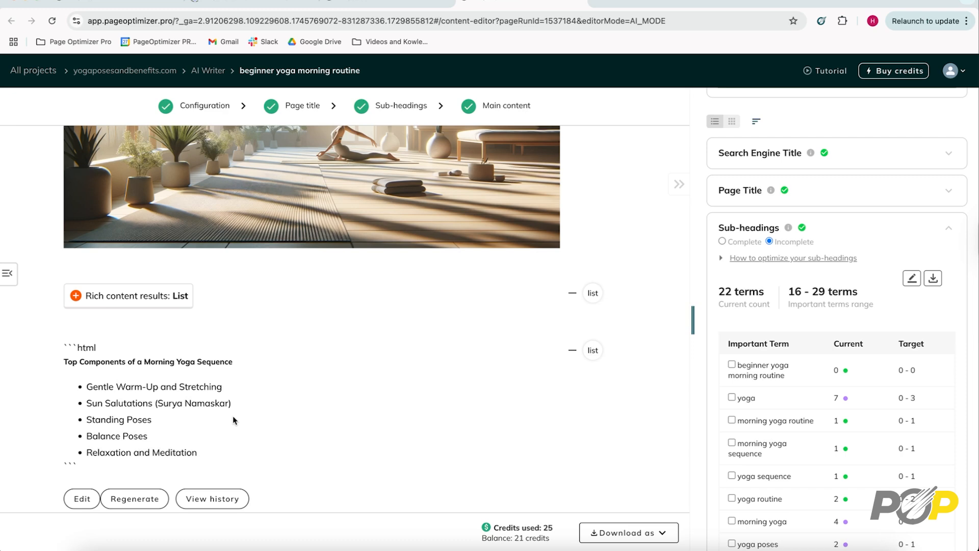
# - Collapse the Sub-headings report and update the page's optimization score
pyautogui.scroll(-5, 237, 416)
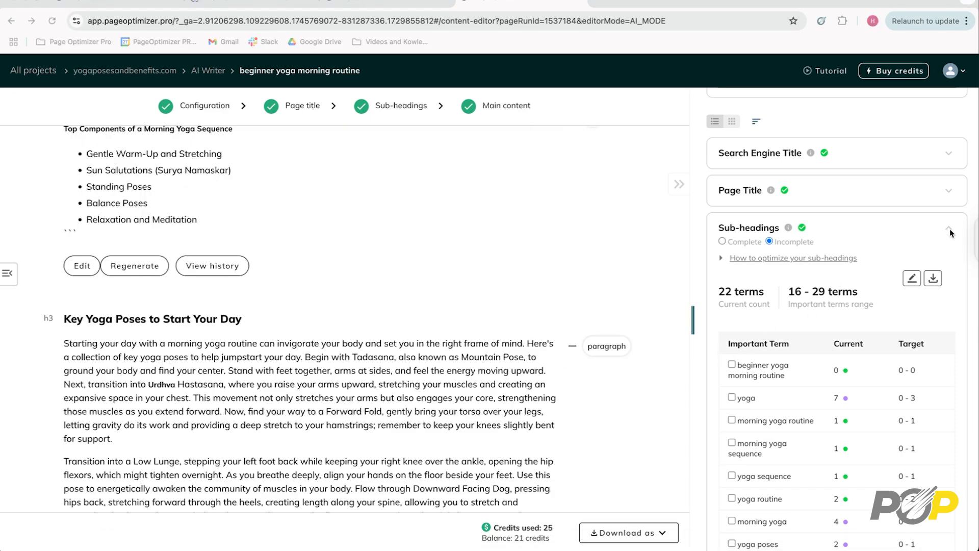
pyautogui.click(948, 229)
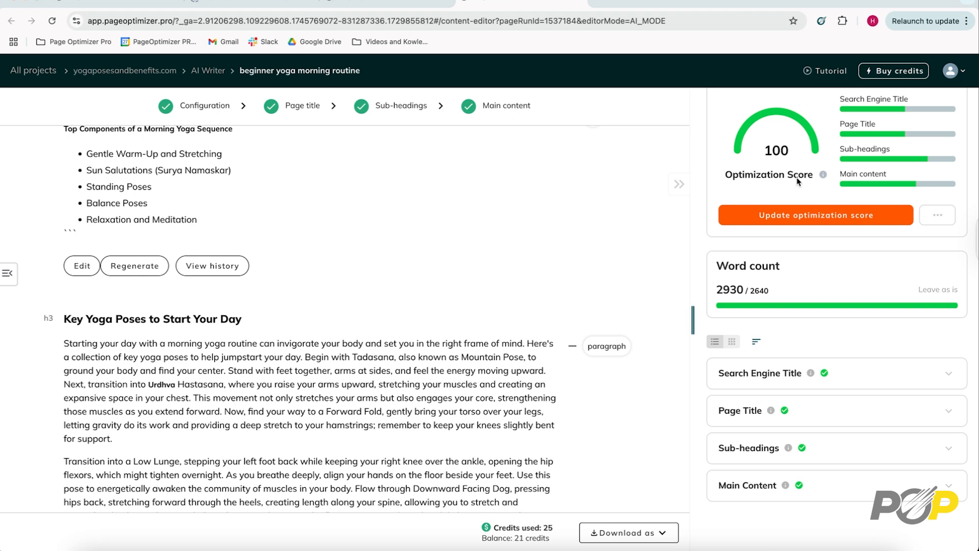
pyautogui.click(772, 218)
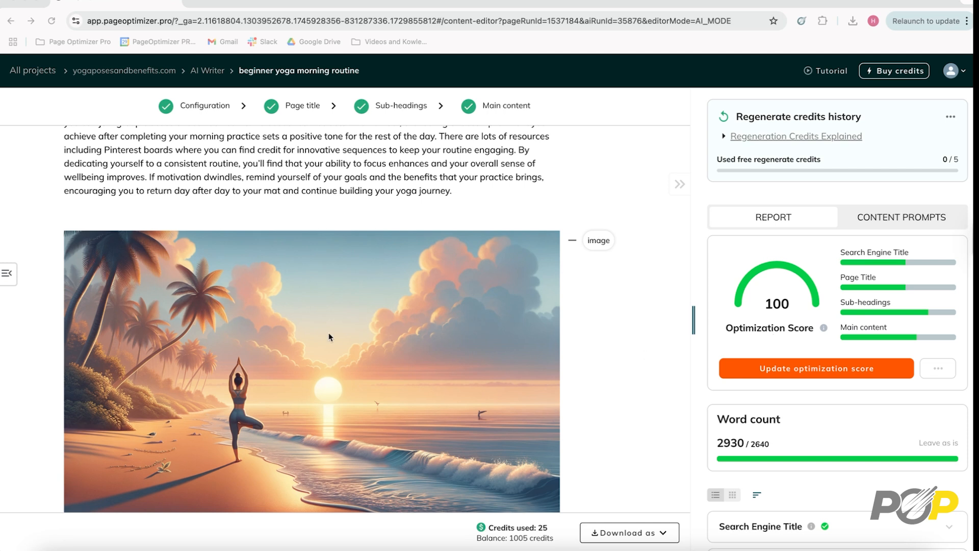
# - Download the beach yoga image and regenerate it with a prompt for a more realistic, photographic-quality picture of the woman practicing yoga on a beach in Bali
pyautogui.moveTo(352, 341)
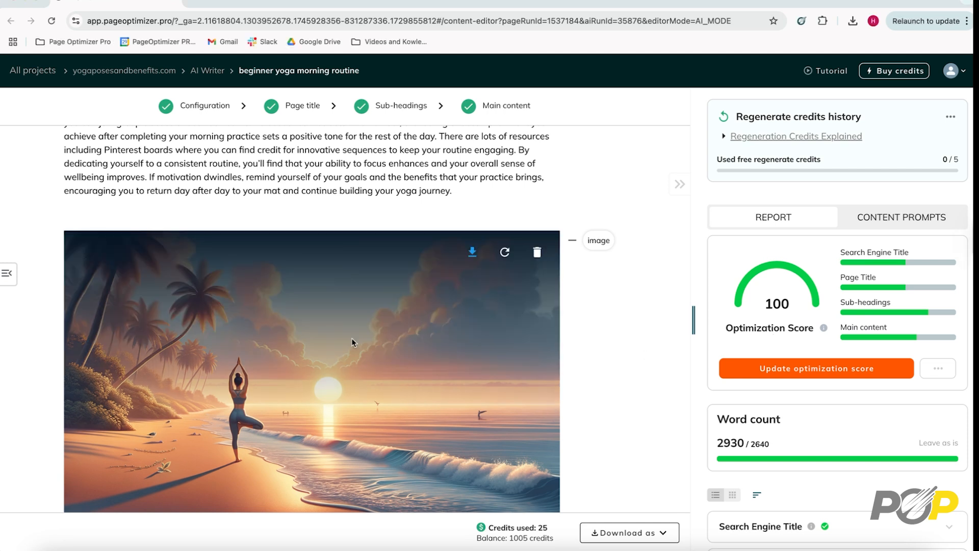
pyautogui.click(473, 256)
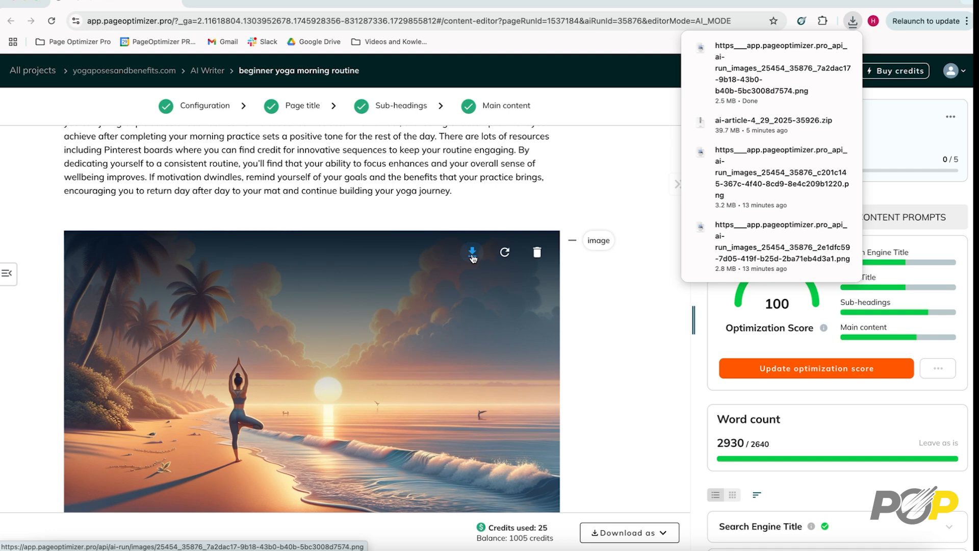
pyautogui.click(504, 252)
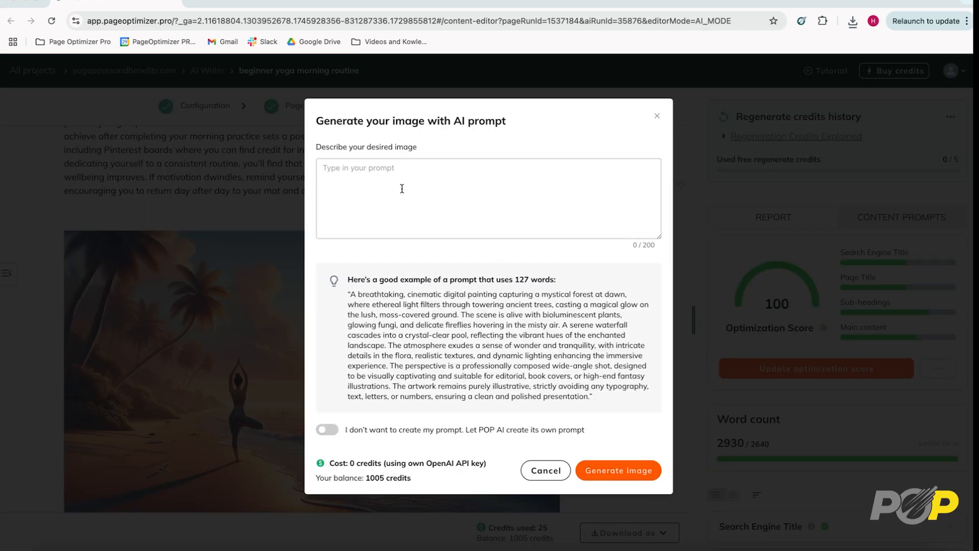
pyautogui.press('super+z')
pyautogui.write('Recreate the image to be more realistic with a background that looks the woman is practicing yoga on a beach in Bali.  the photo shoudl be close to photographic in quaity instead of cartoon like.')
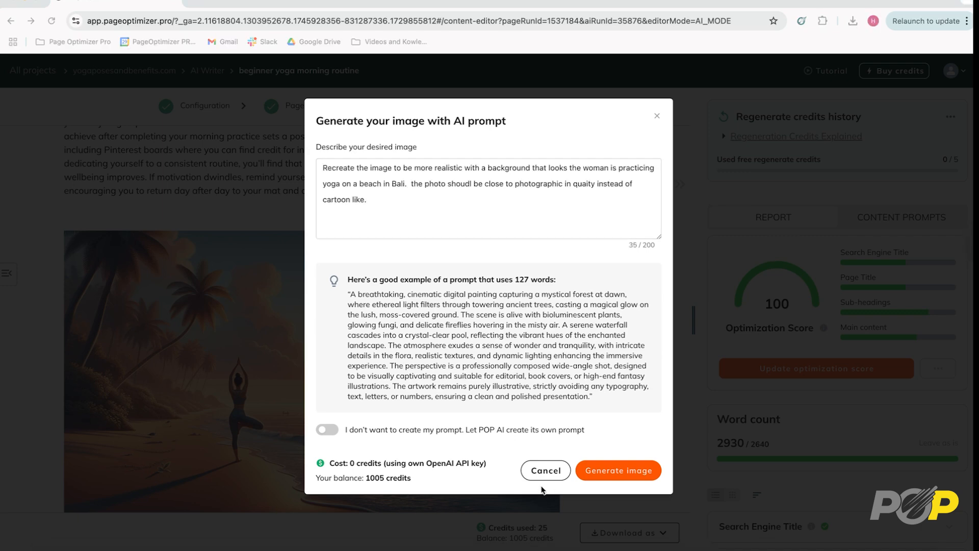
pyautogui.click(615, 470)
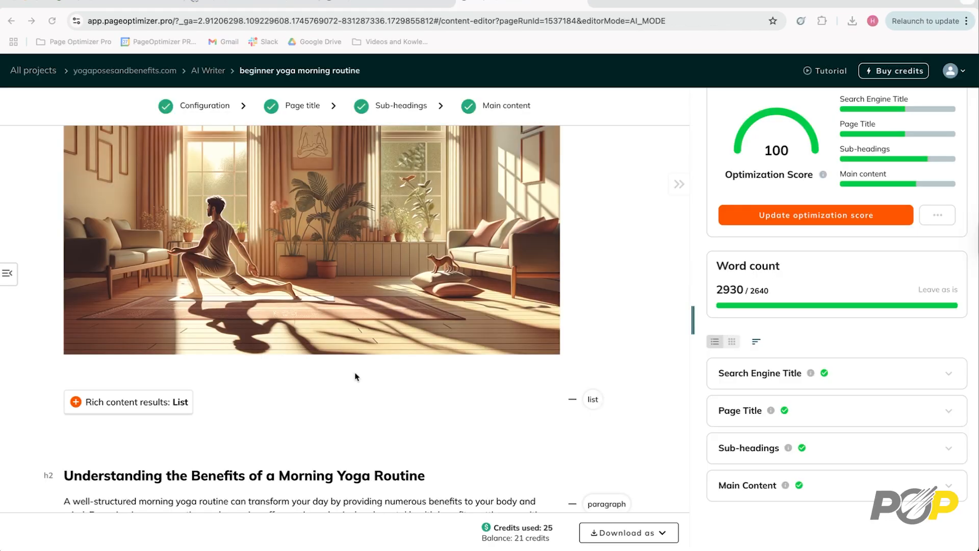
# - Open the available download formats for the generated yoga routine article
pyautogui.scroll(-6, 355, 376)
pyautogui.scroll(-3, 356, 377)
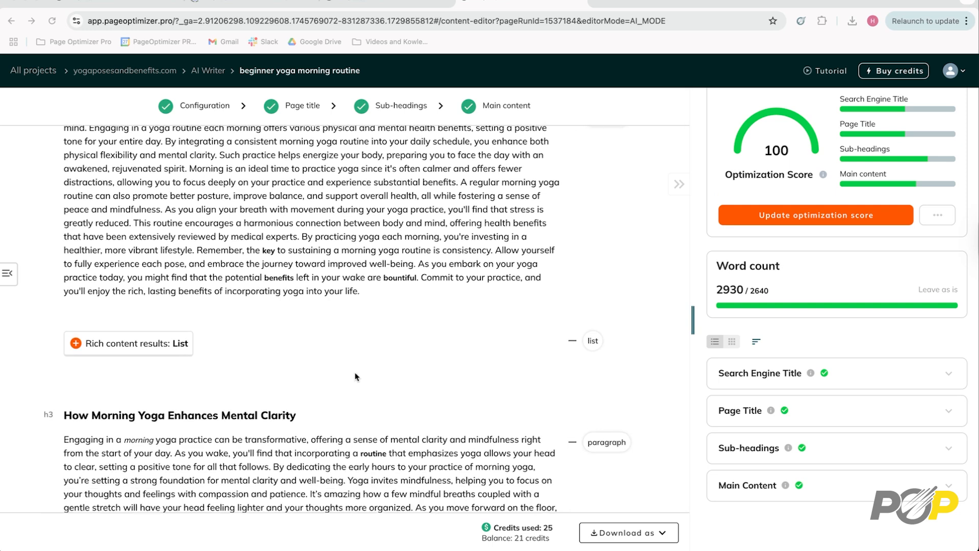
pyautogui.click(663, 535)
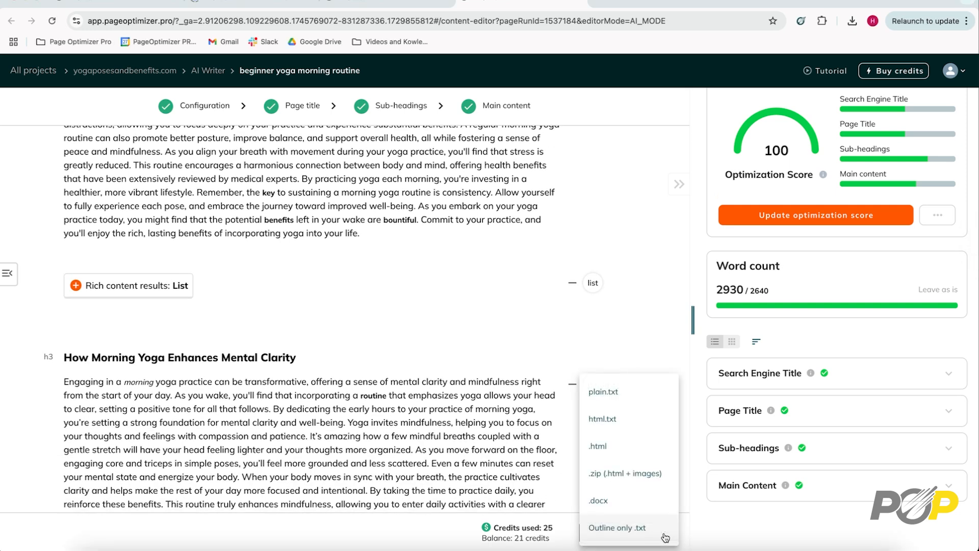